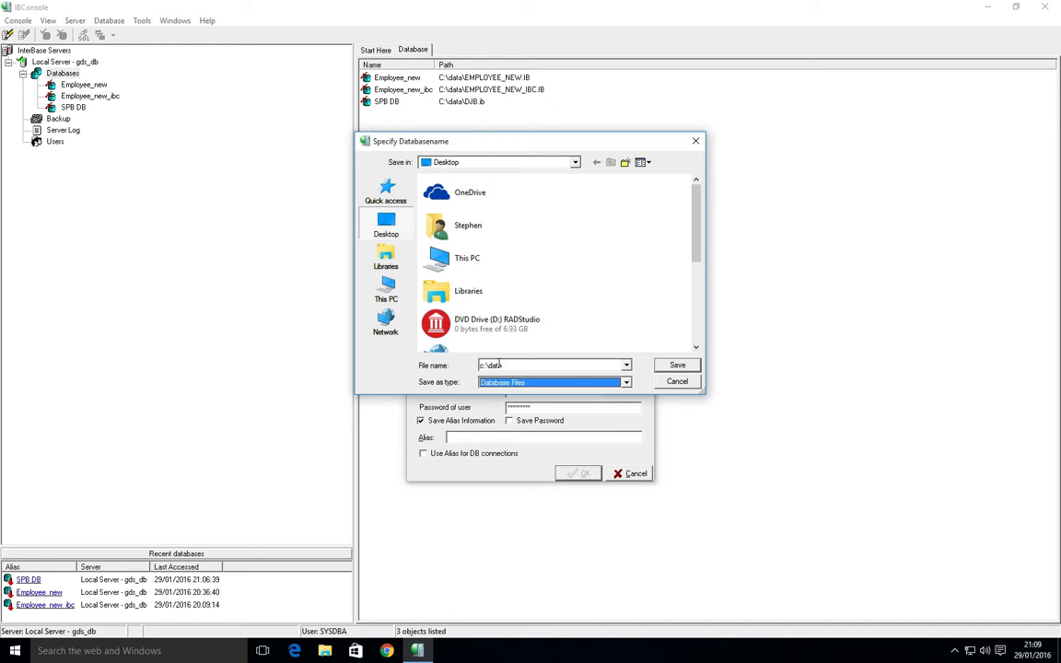
Set the new database file to C:\data\demo.ib and turn Embedded User Authentication on.
left_click(501, 365)
type("\\demo.ib")
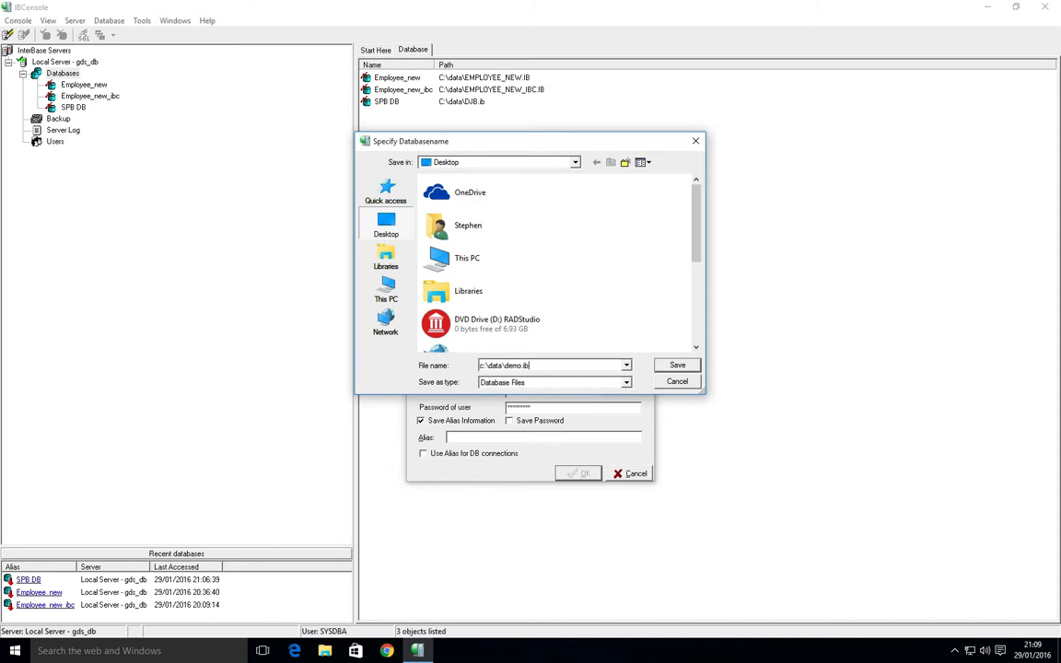
key("Return")
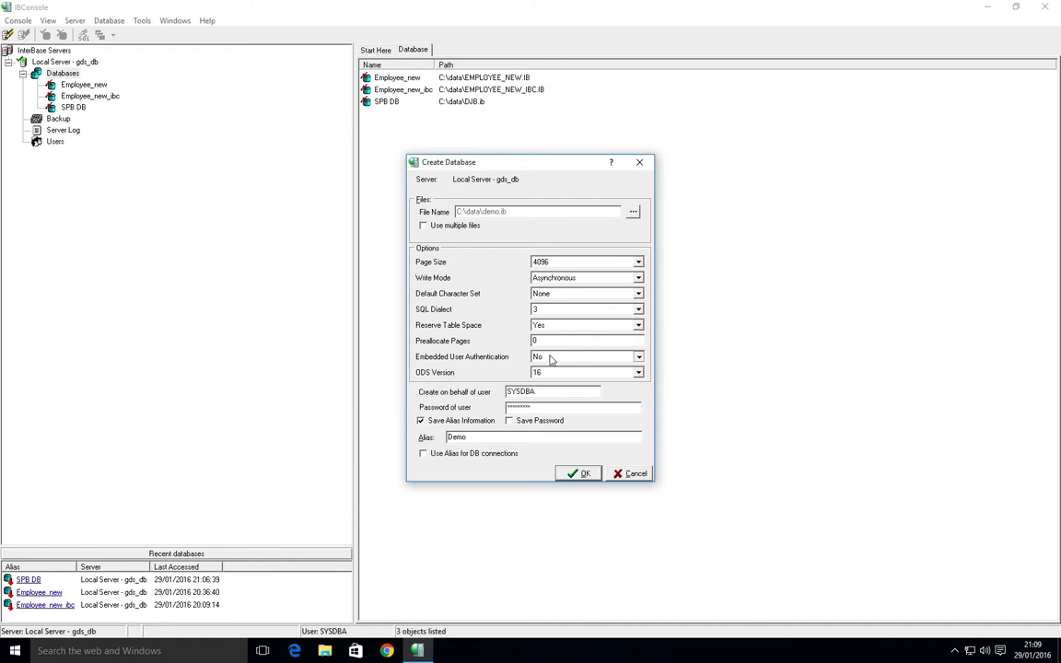
left_click(615, 358)
left_click(545, 369)
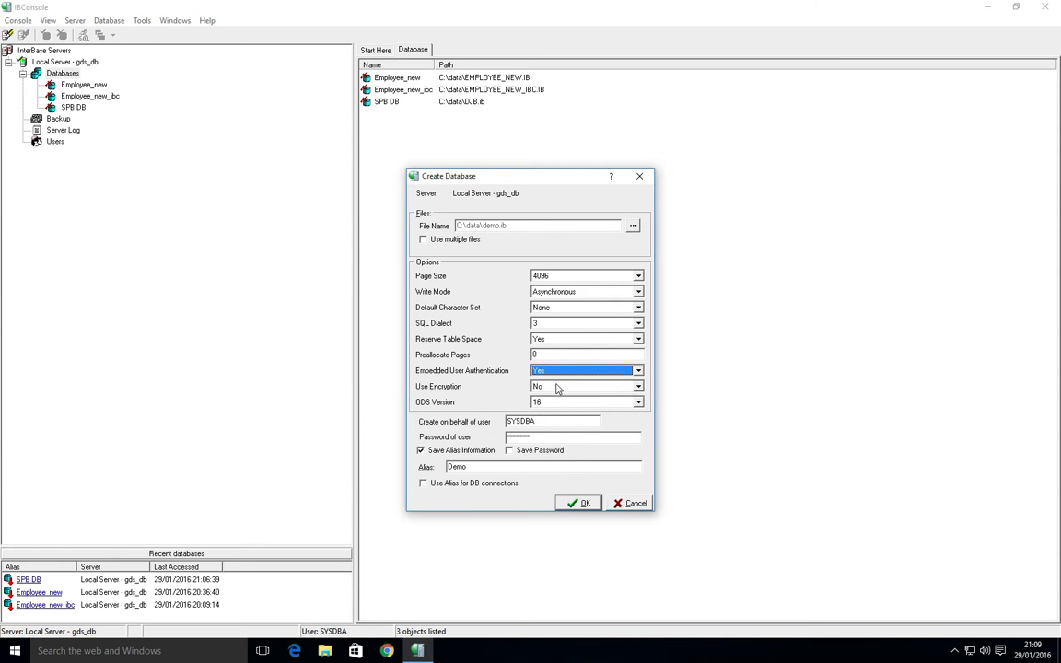
Enter DEMO and its password as the creating user and create the database.
double_click(551, 423)
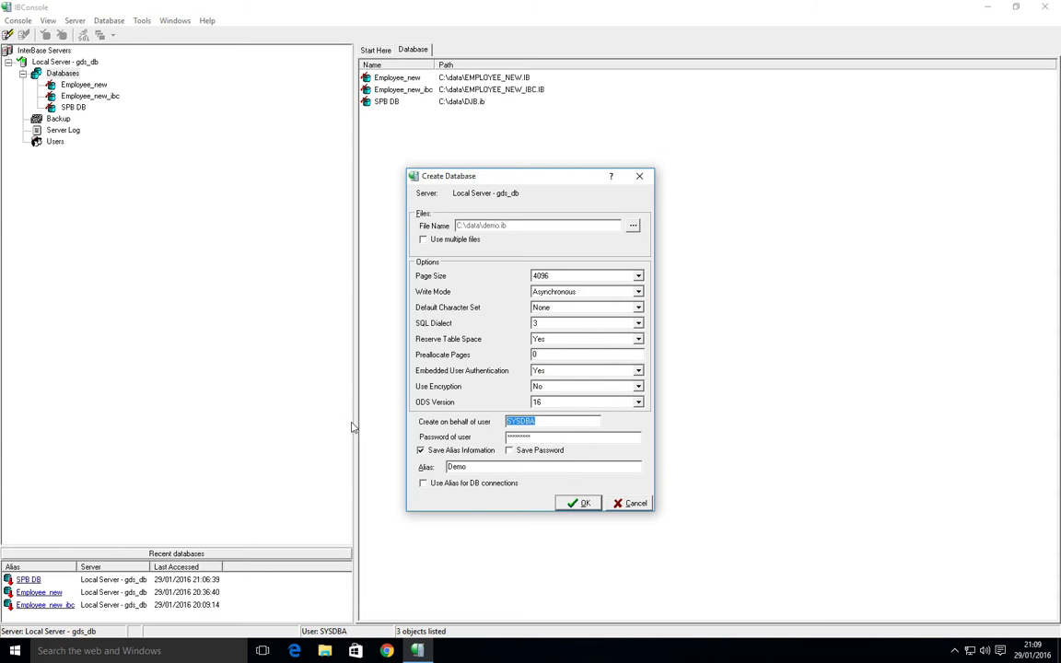
type("DE")
key("Tab")
type("demo")
left_click(578, 503)
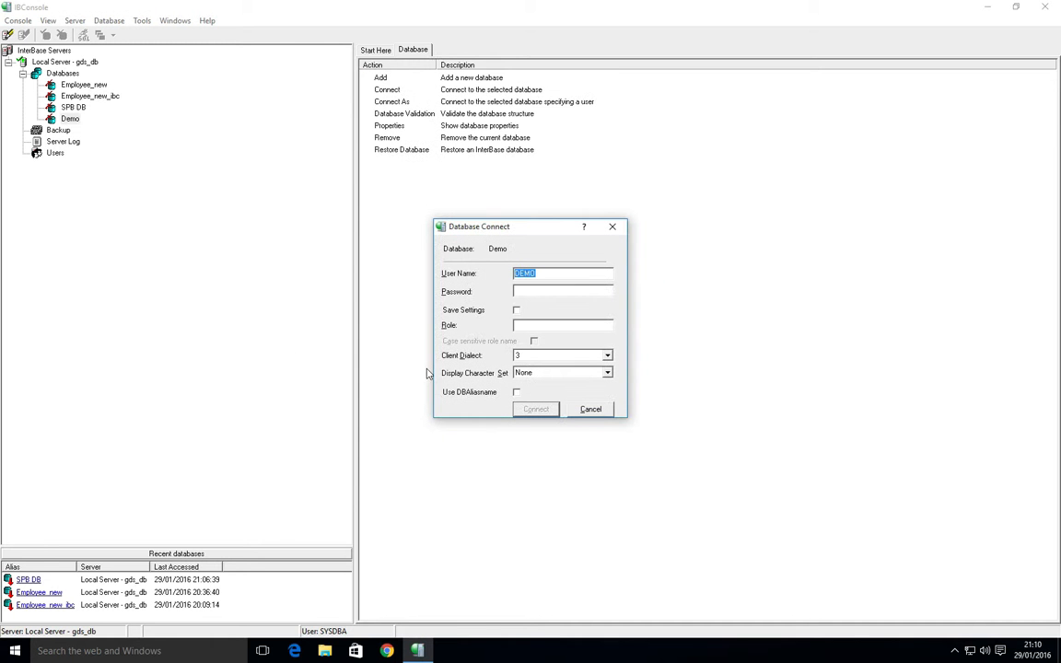
Connect to the Demo database with the DEMO user's password.
left_click(549, 290)
type("demo")
key("Return")
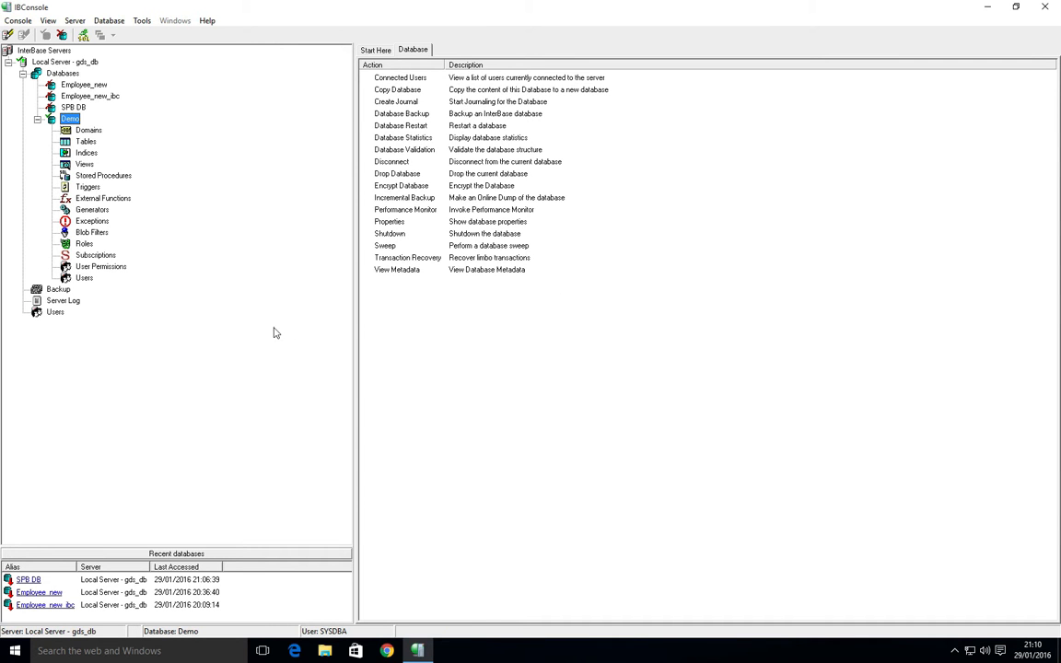
Check Demo's users and empty table list, then connect to SPB DB.
left_click(82, 277)
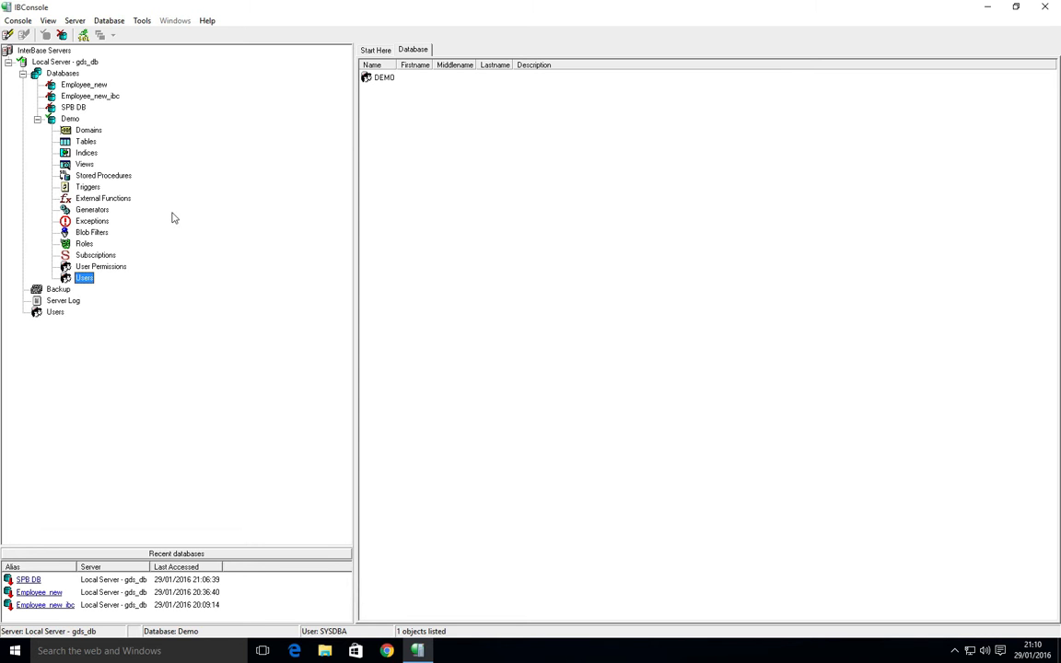
left_click(87, 142)
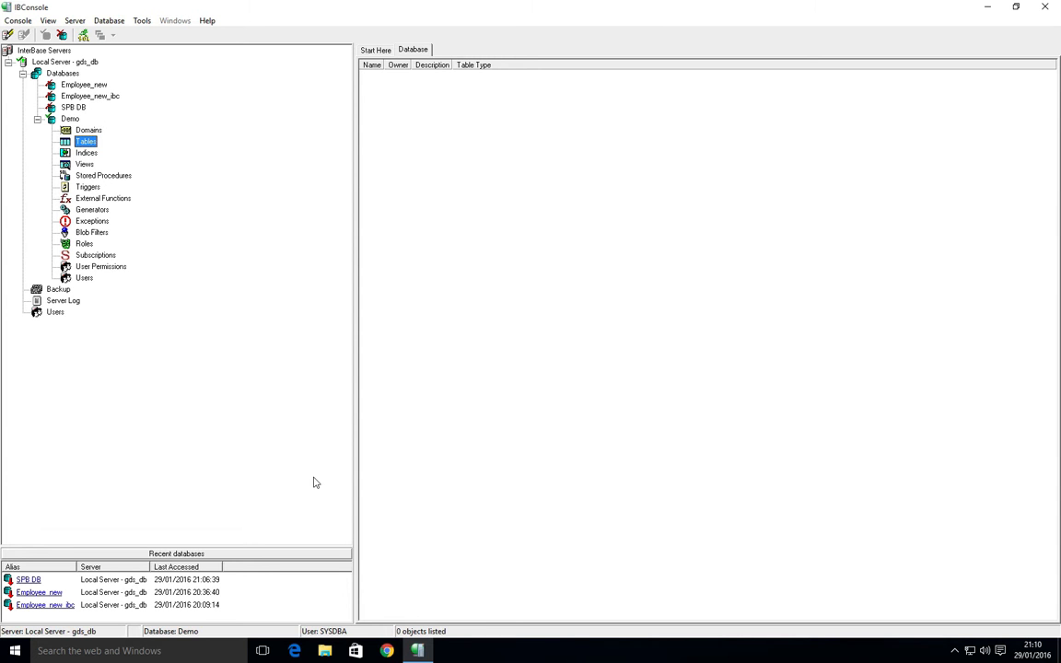
double_click(51, 105)
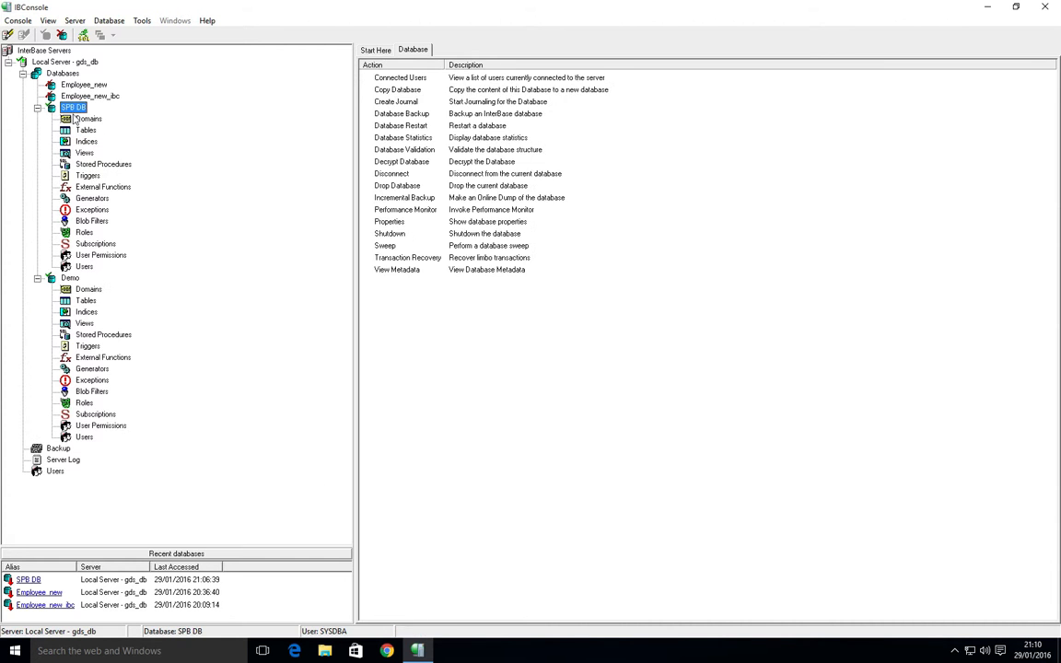
Select the full DDL script on the Metadata tab of SPB DB's COUNTRY table.
left_click(81, 131)
double_click(379, 78)
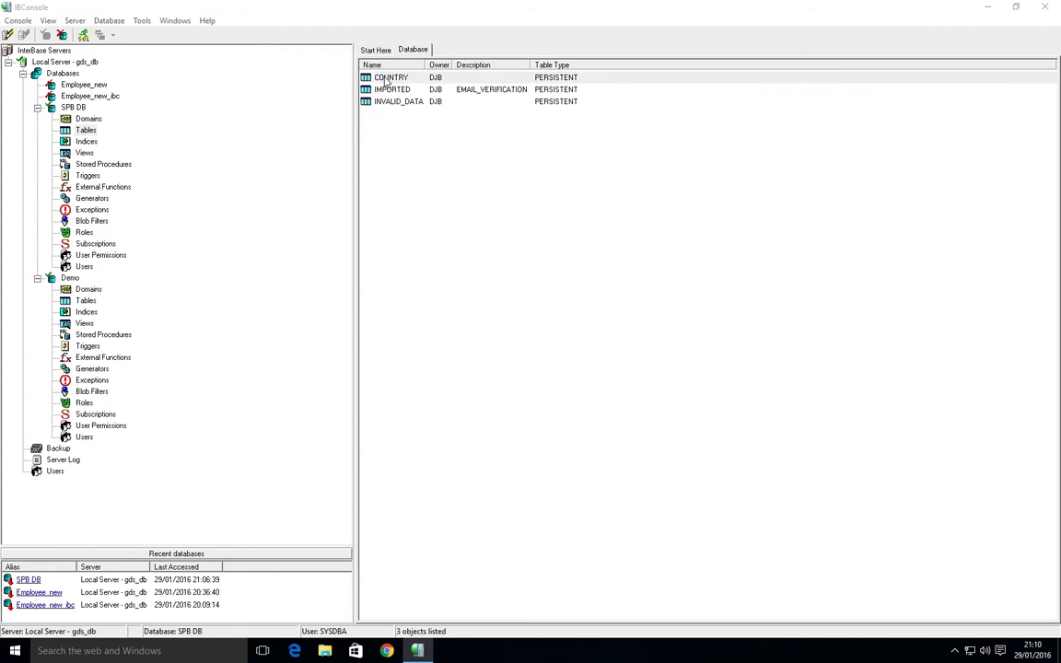
left_click(285, 108)
key("ctrl+a")
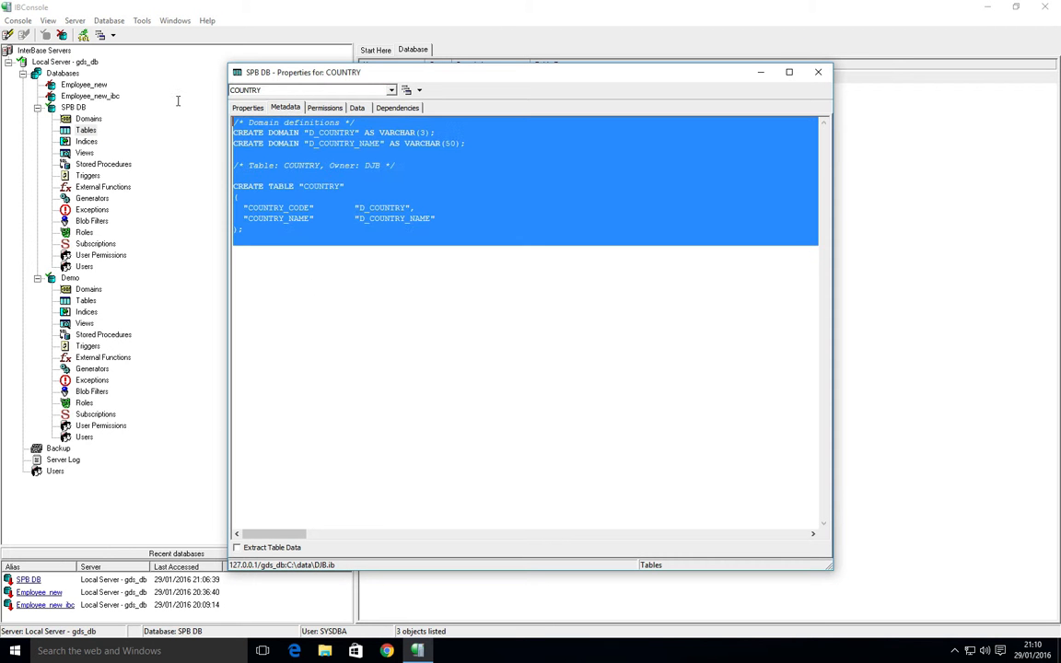
Disconnect from the SPB DB database.
left_click(63, 107)
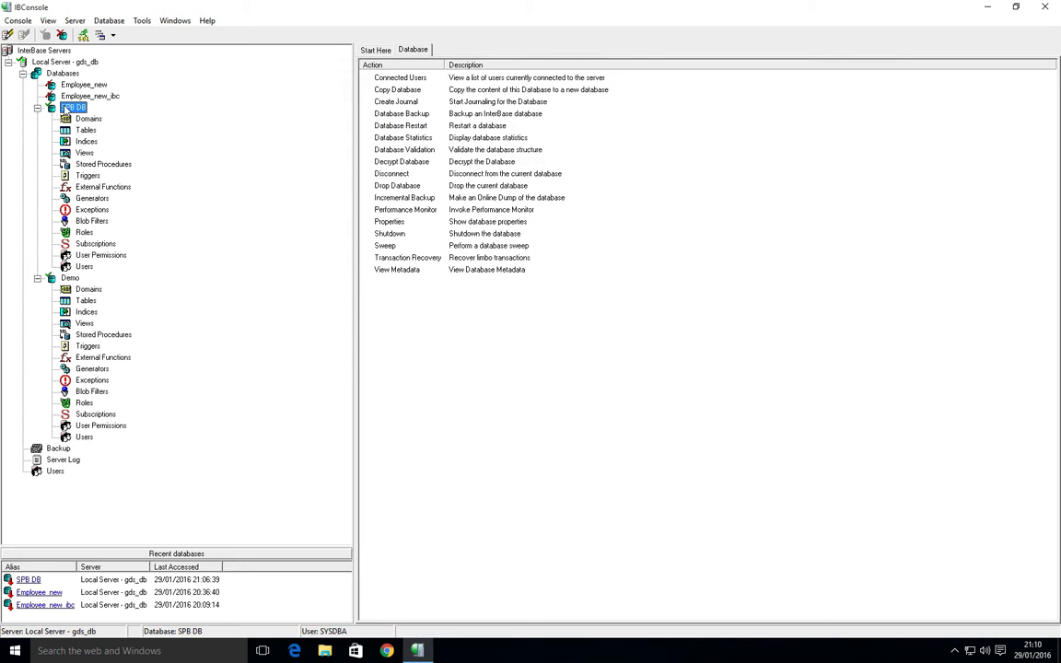
right_click(64, 109)
left_click(103, 113)
key("Return")
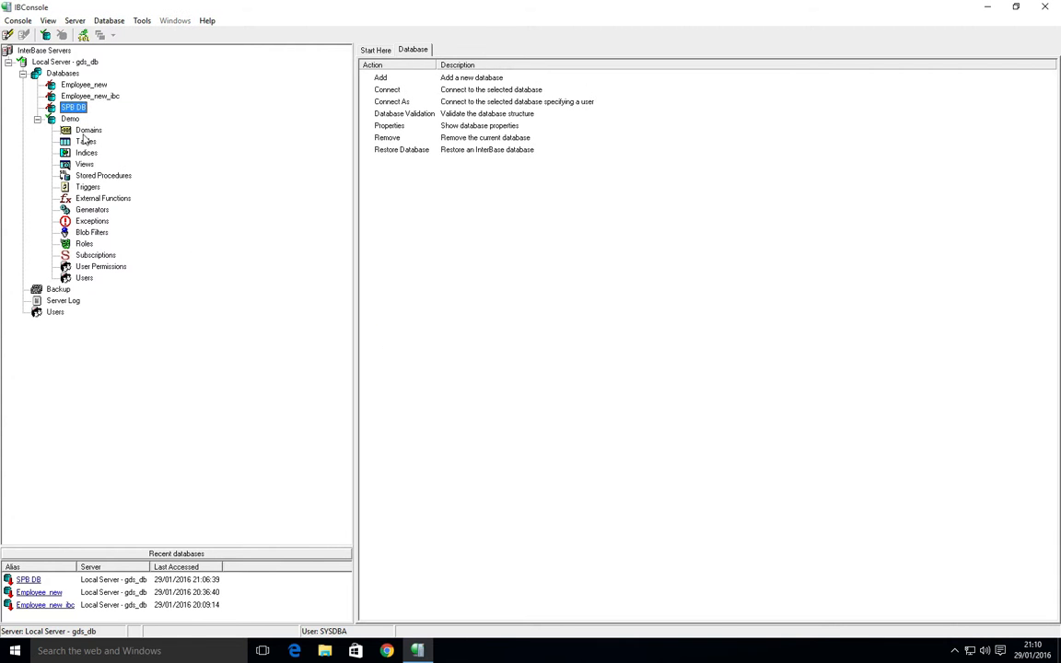
Paste the COUNTRY DDL into Interactive SQL on Demo, execute it, and close the window.
left_click(84, 141)
left_click(83, 35)
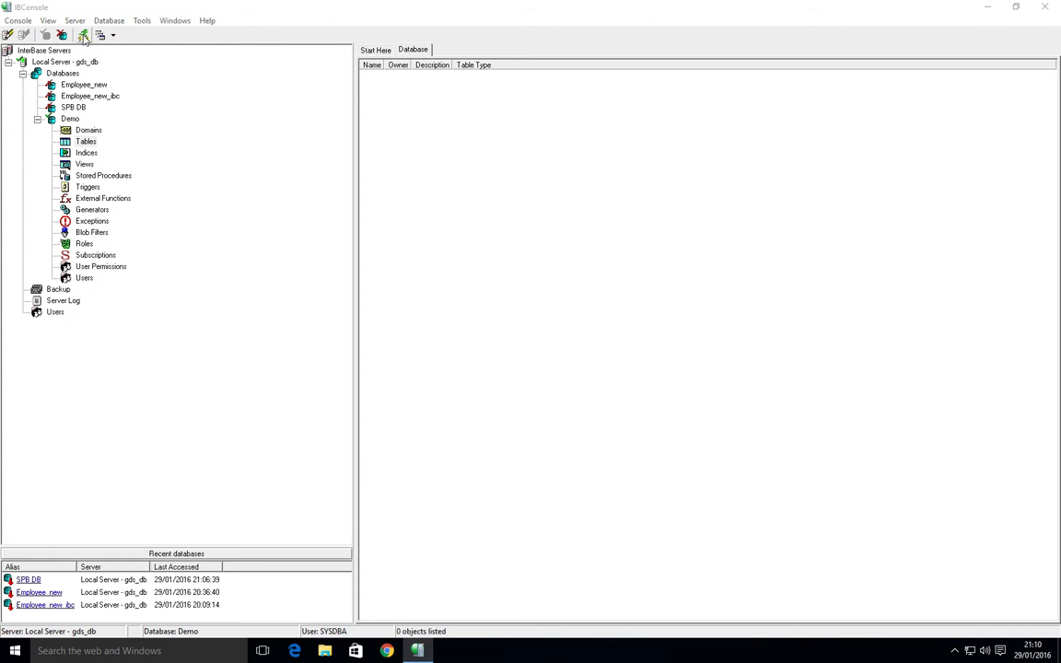
key("ctrl+v")
scroll(411, 200, "up", 3)
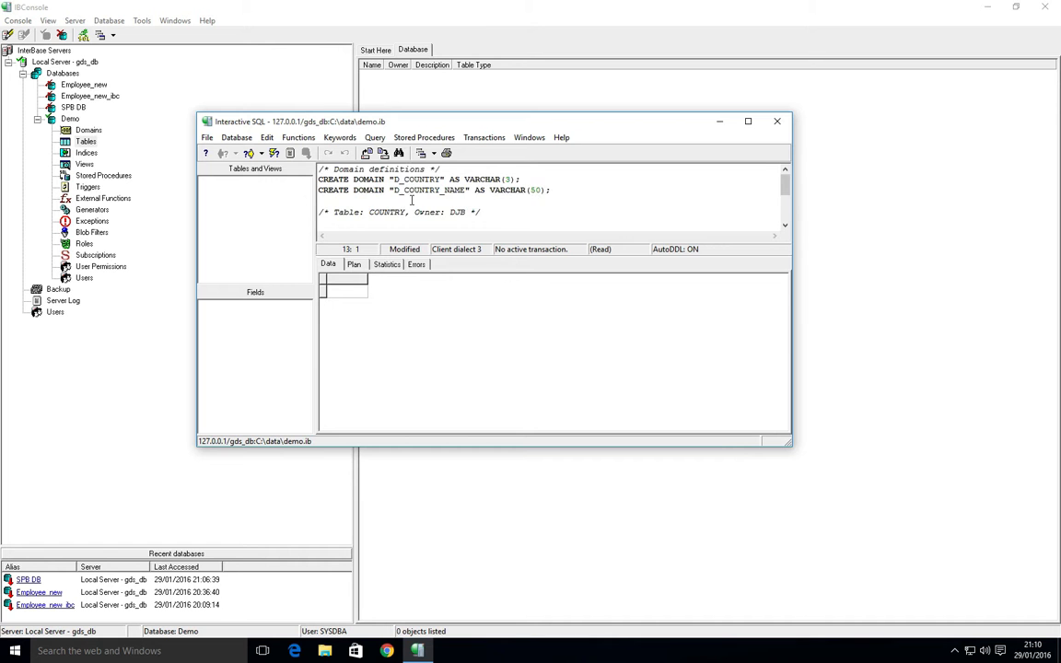
scroll(412, 200, "down", 2)
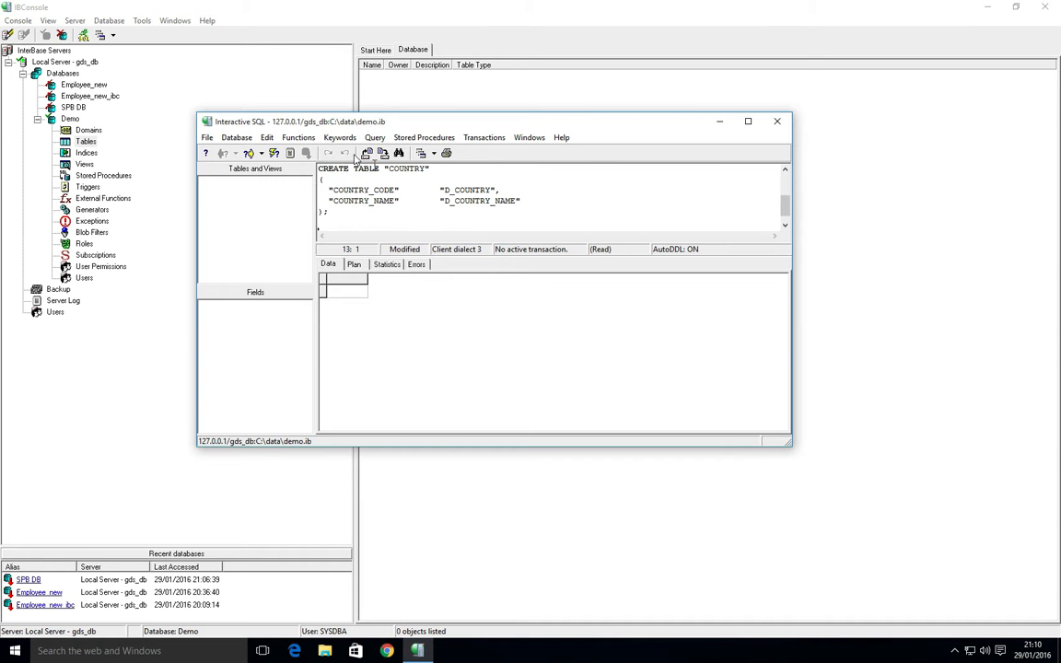
left_click(276, 153)
double_click(207, 125)
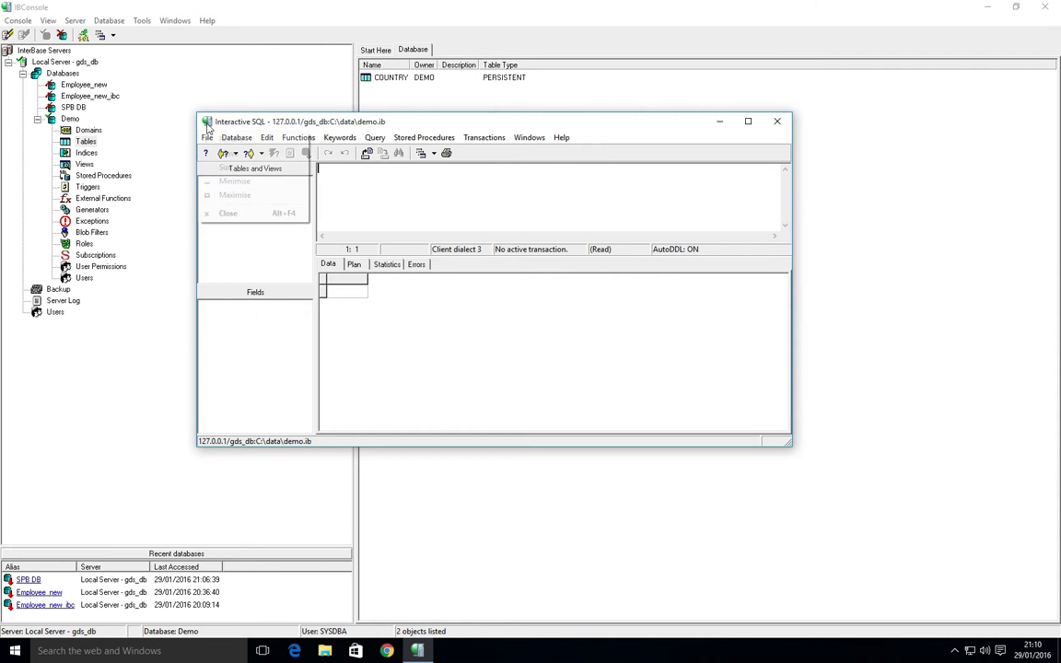
left_click(425, 79)
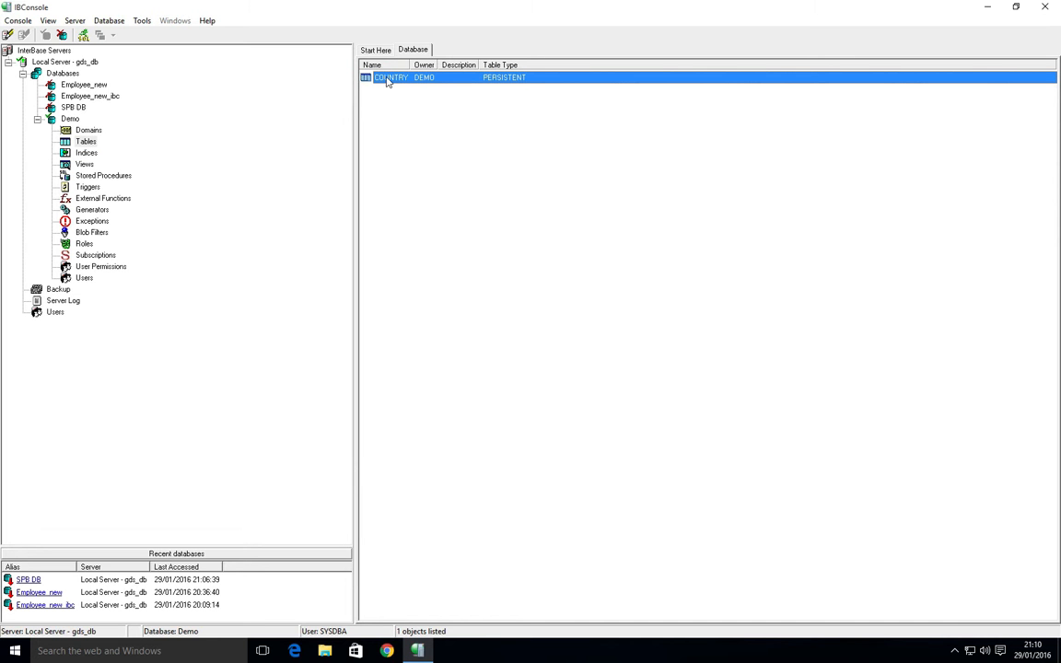
Start an import into COUNTRY's Data tab and pick Country.xml from the desktop.
double_click(387, 81)
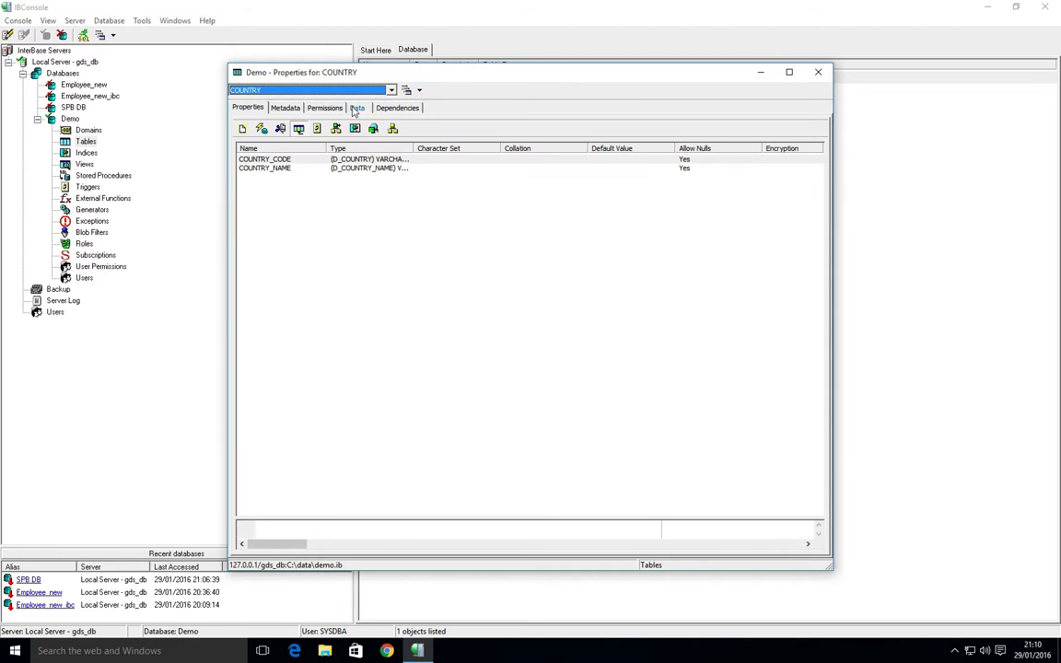
left_click(357, 108)
left_click(747, 548)
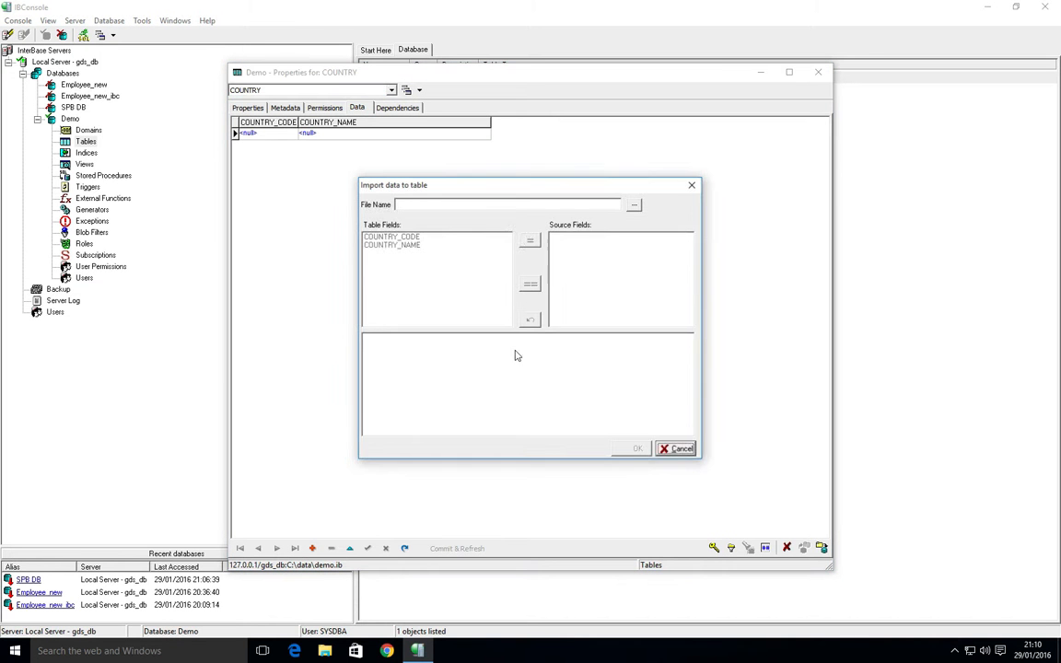
left_click(634, 204)
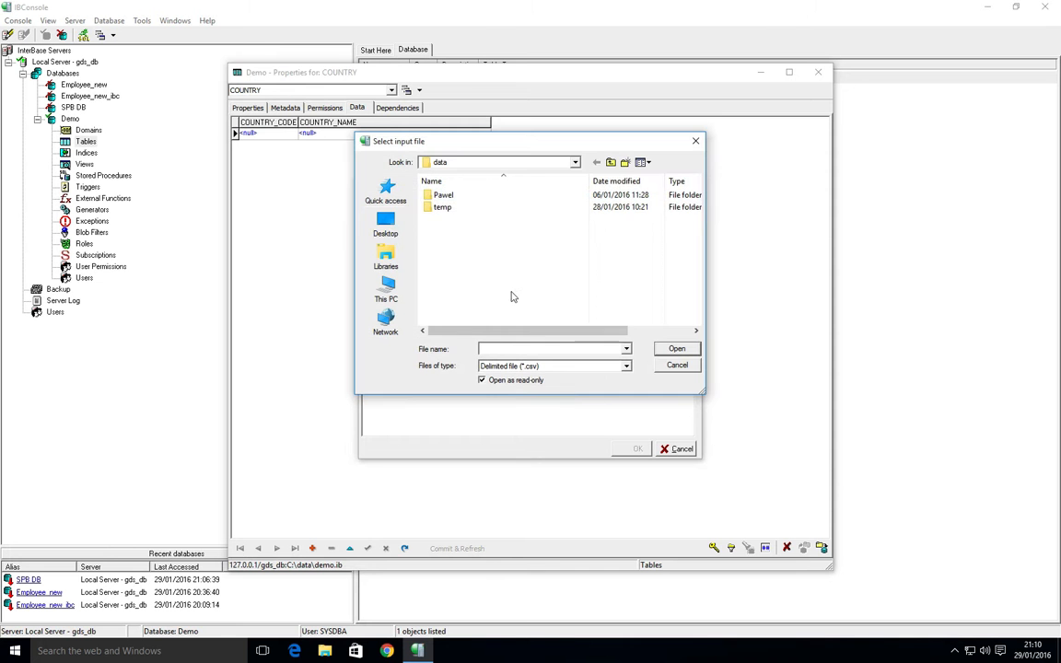
left_click(385, 231)
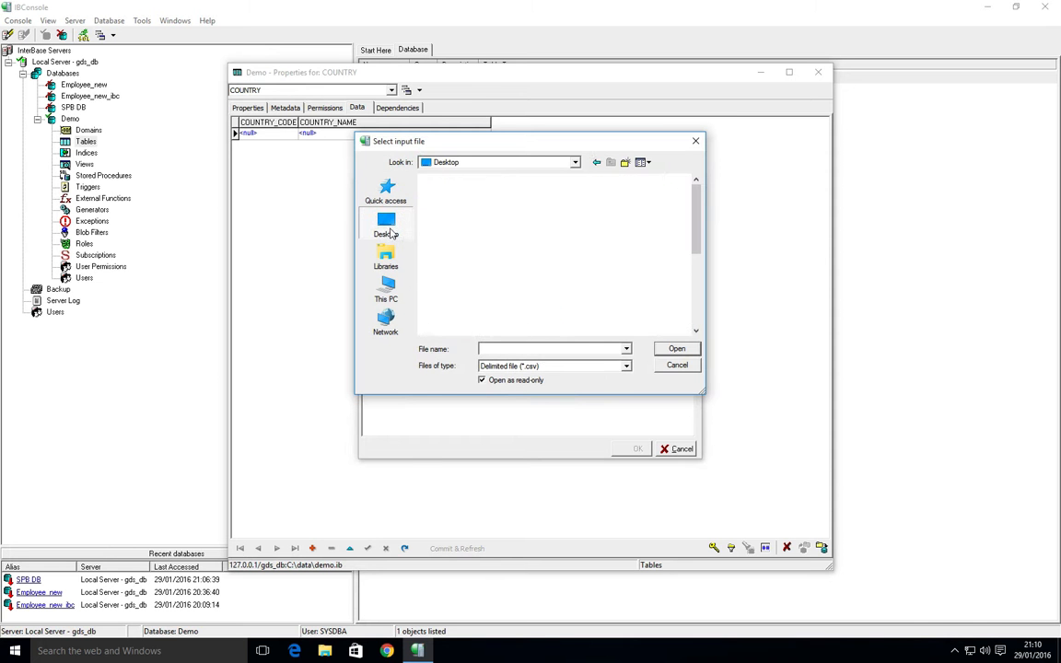
left_click(503, 347)
type("coun")
key("Down")
key("Down")
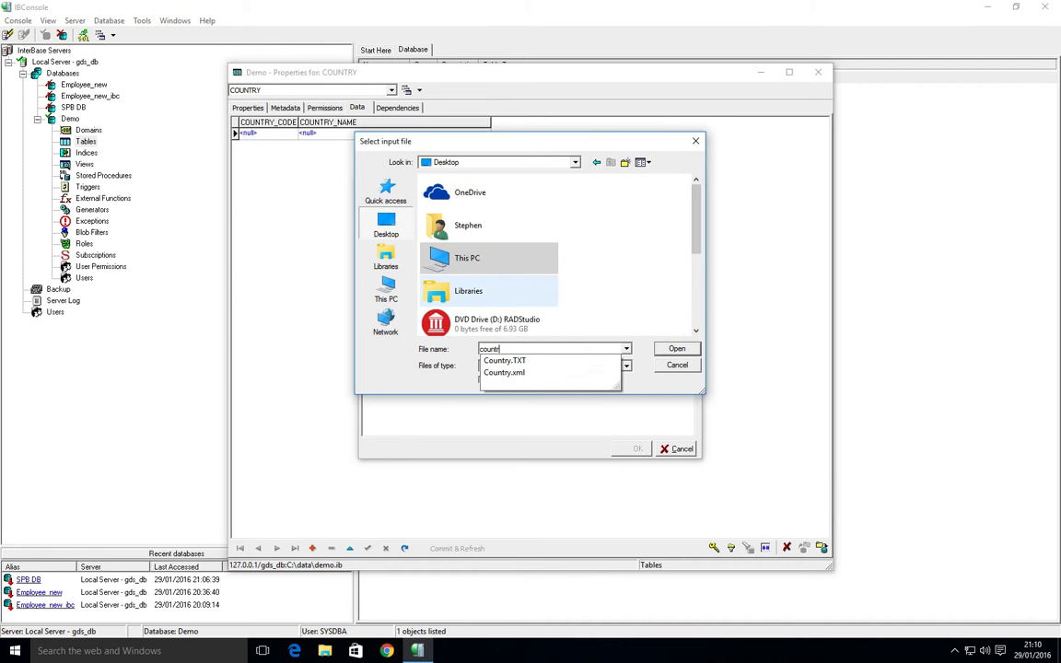
key("Return")
left_click(580, 371)
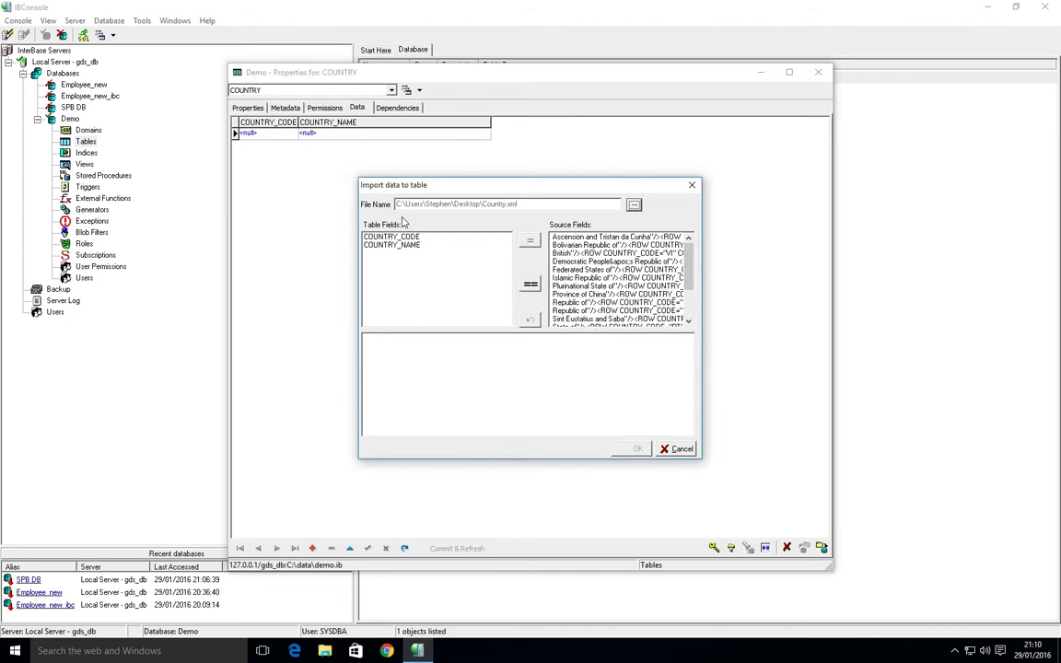
Reselect Country.xml as the input file with file type set to XML.
left_click(634, 203)
left_click(553, 366)
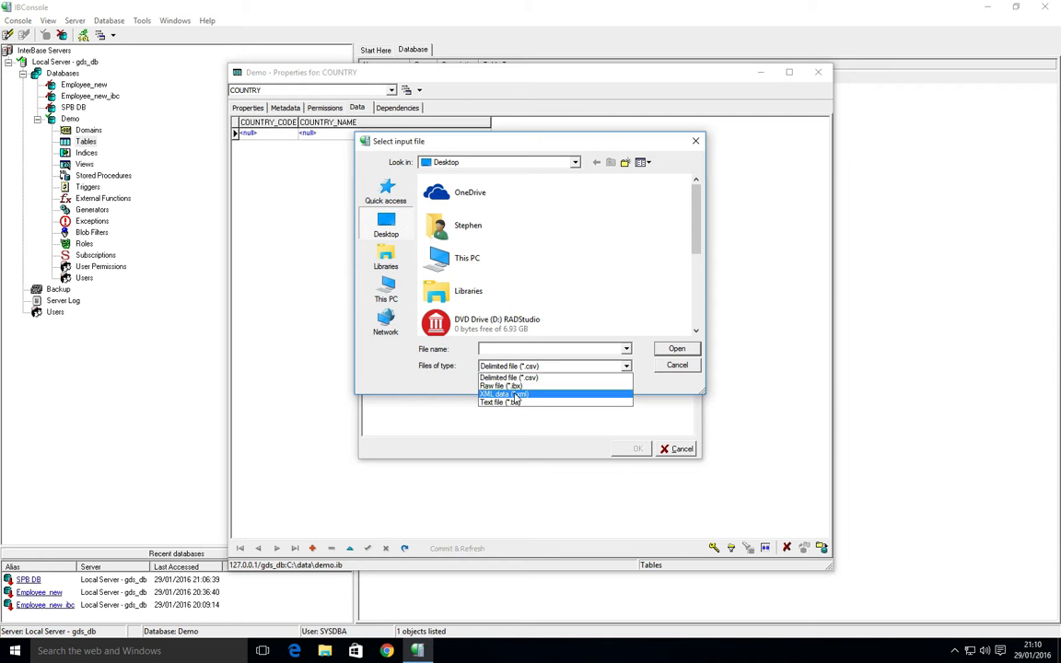
left_click(506, 393)
left_click(493, 350)
type("Co")
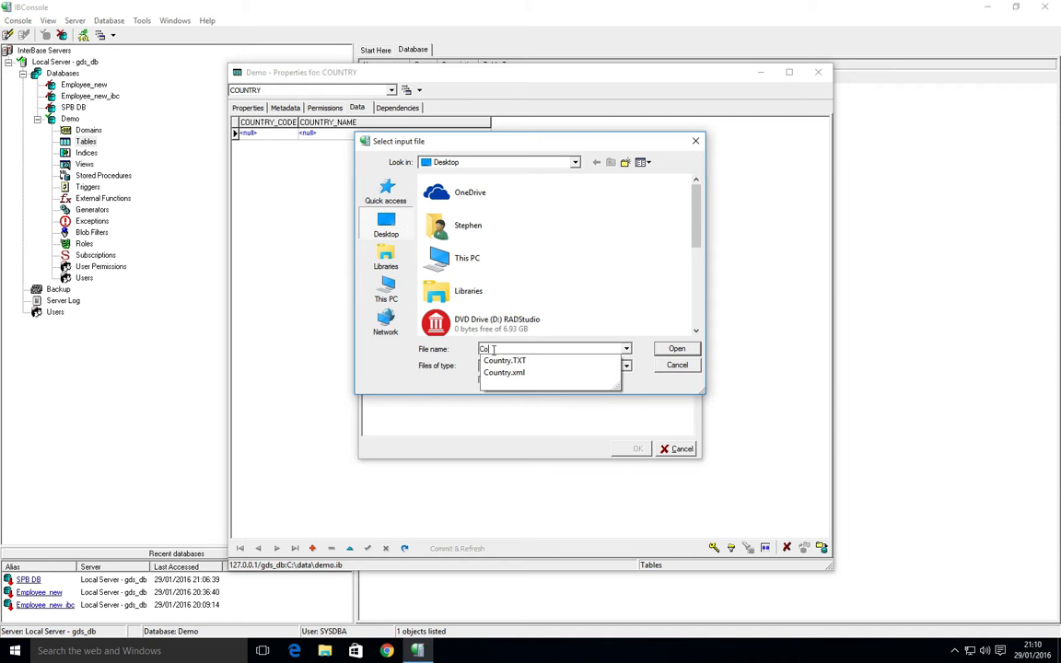
type("unt")
left_click(503, 372)
key("Return")
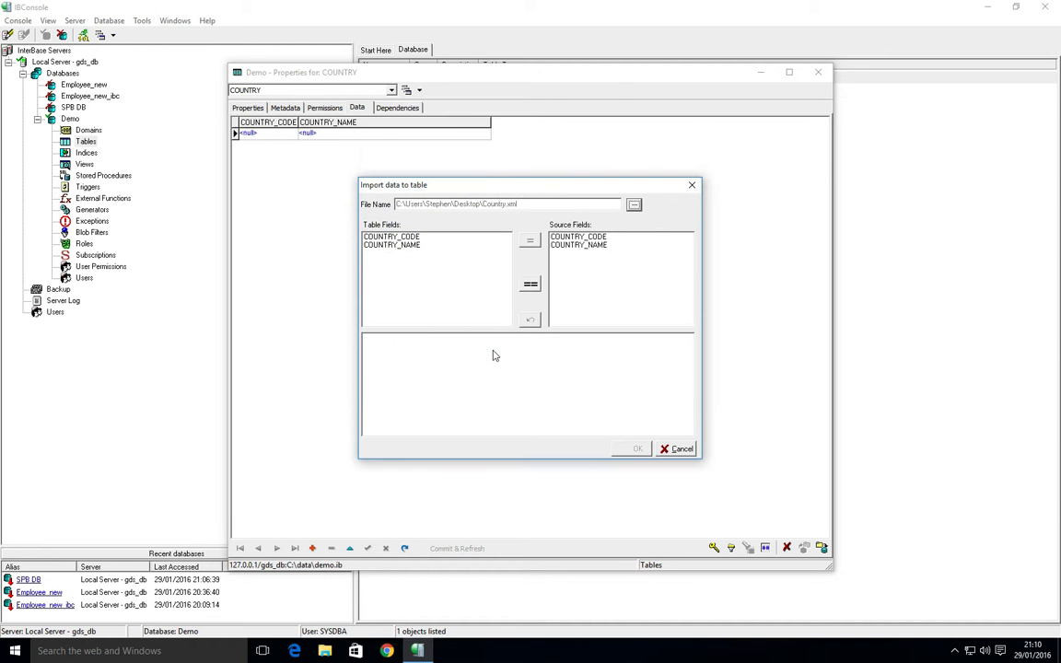
Map all fields, import the 249 records into COUNTRY, and commit them.
left_click(533, 287)
left_click(630, 448)
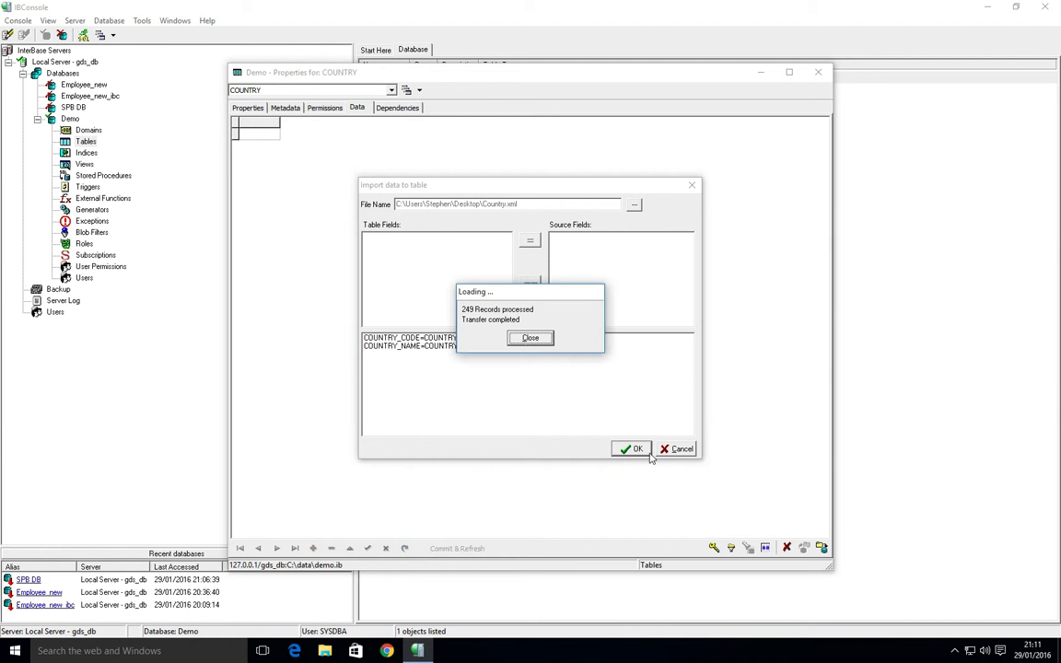
left_click(530, 338)
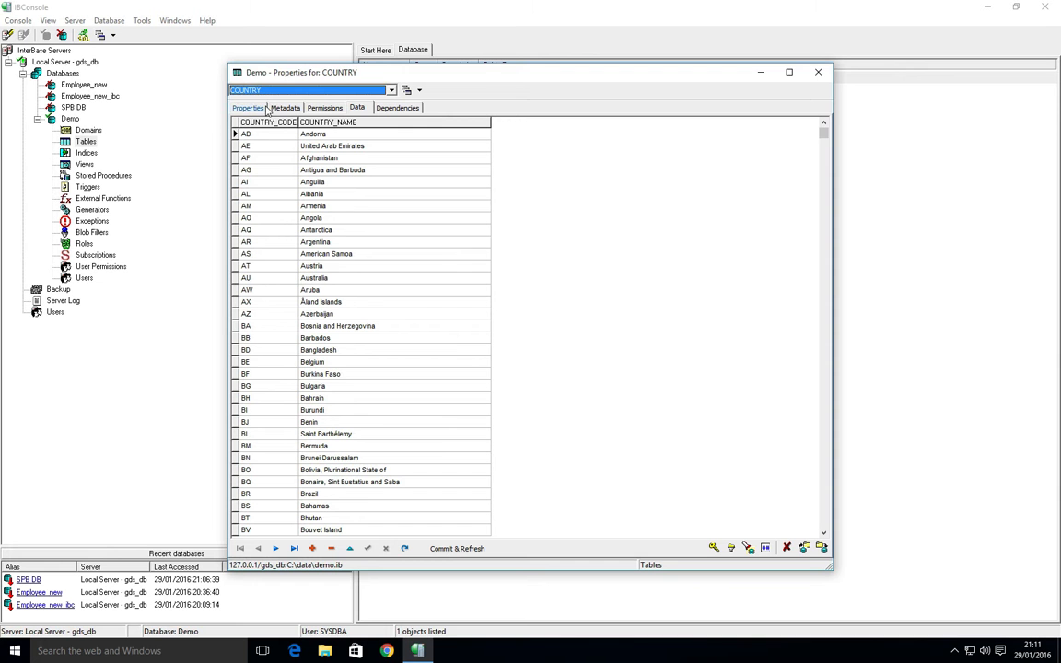
double_click(239, 73)
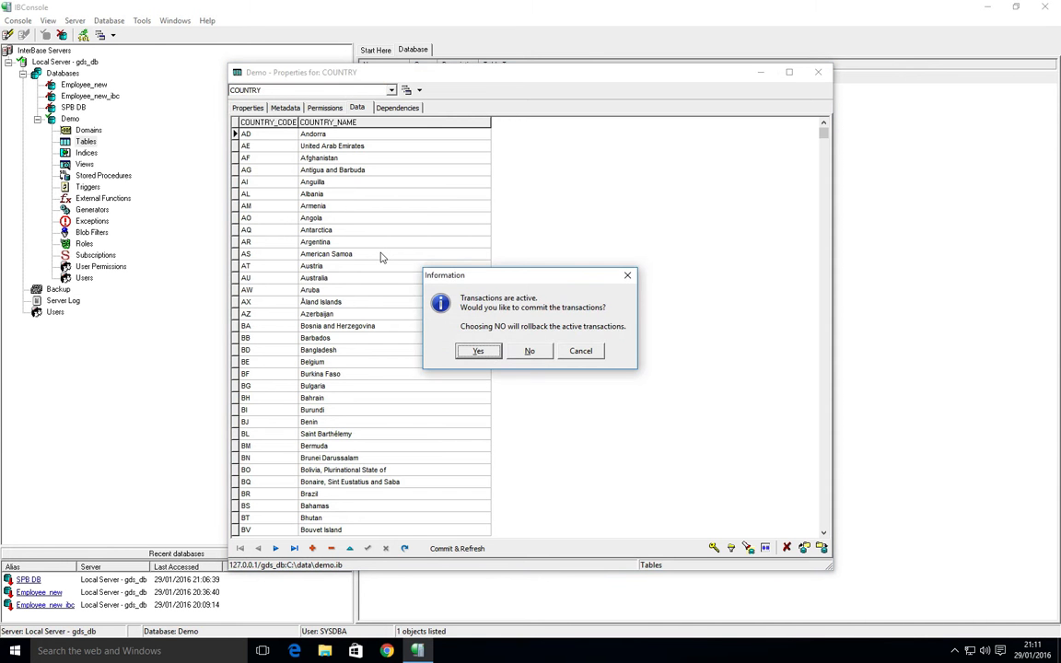
key("Return")
left_click(83, 36)
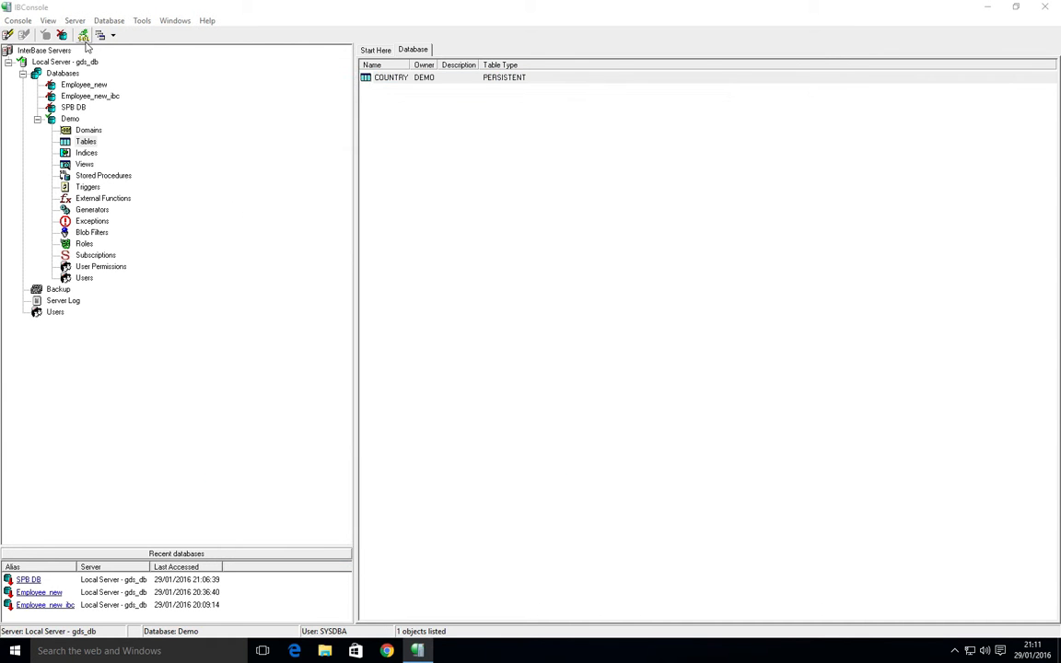
Run 'Select * from Country' to list the country rows, then close the window.
type("Se")
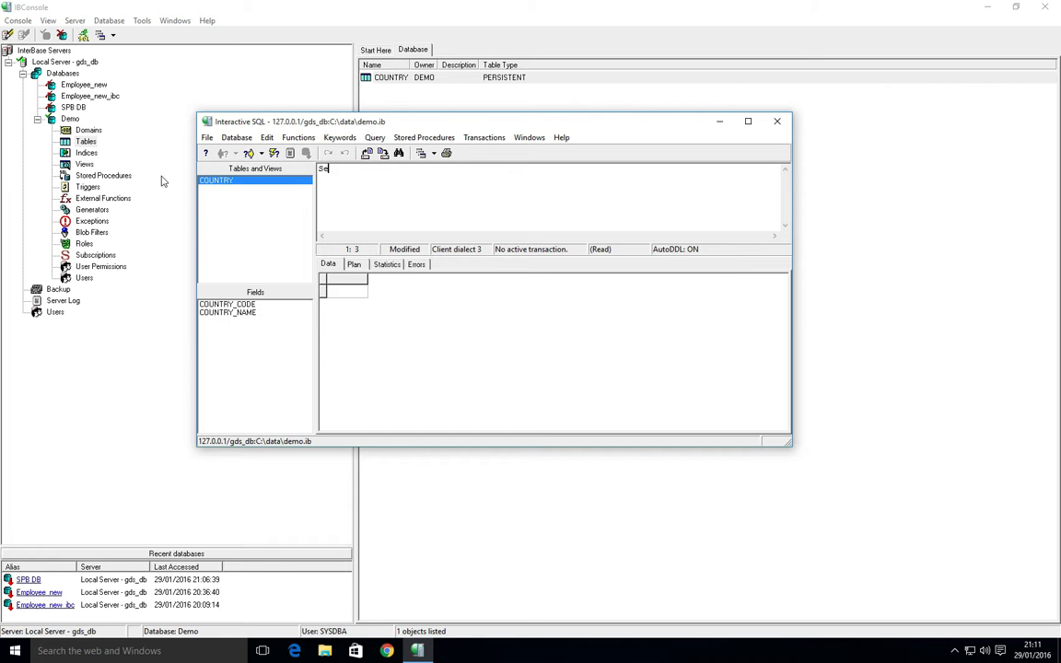
type("lect * from Country")
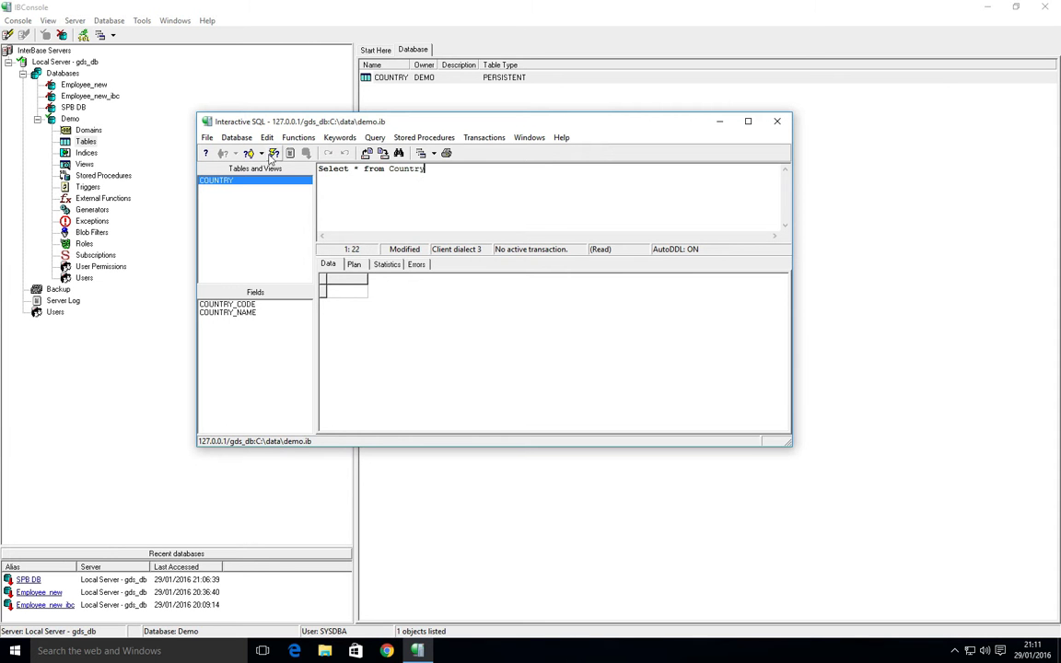
left_click(272, 154)
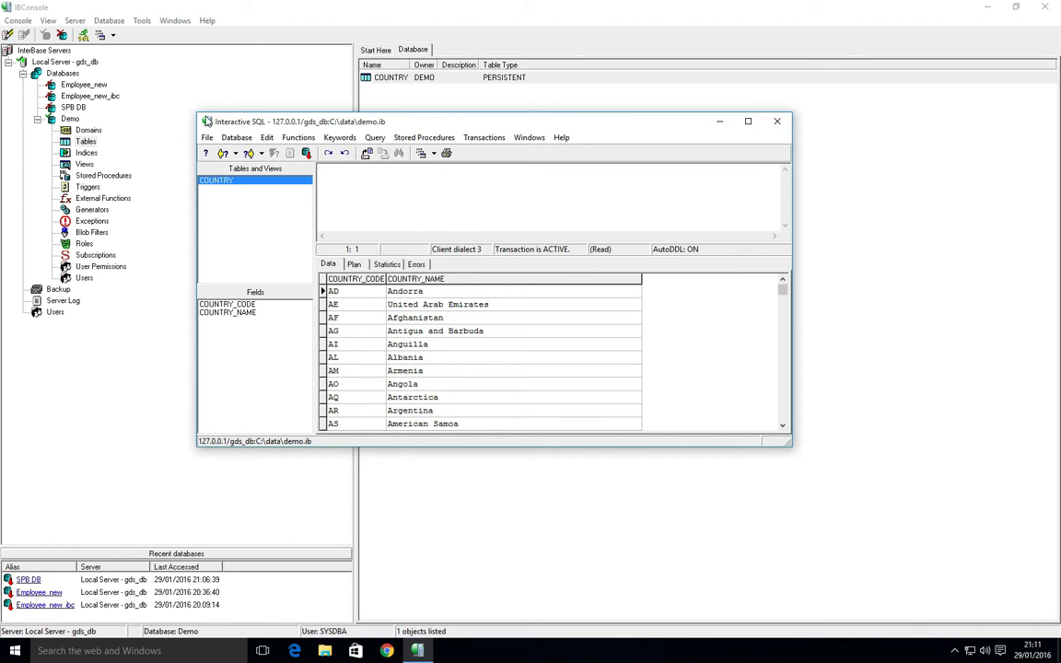
double_click(208, 124)
Commit the transaction and run CREATE USER FOO SET PASSWORD in a fresh SQL window.
key("Return")
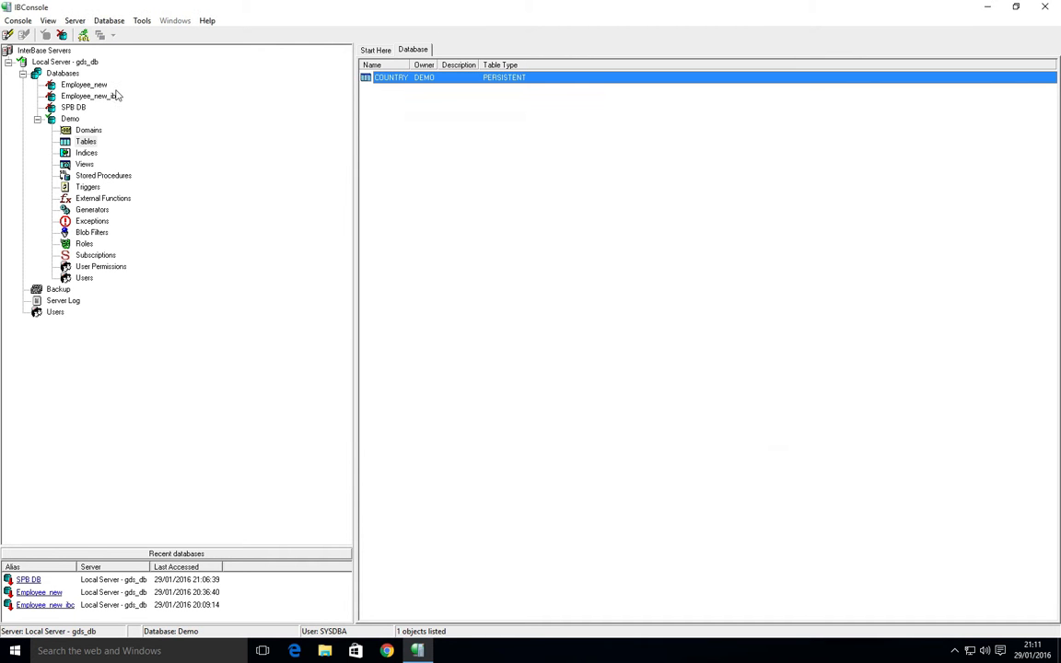
left_click(84, 35)
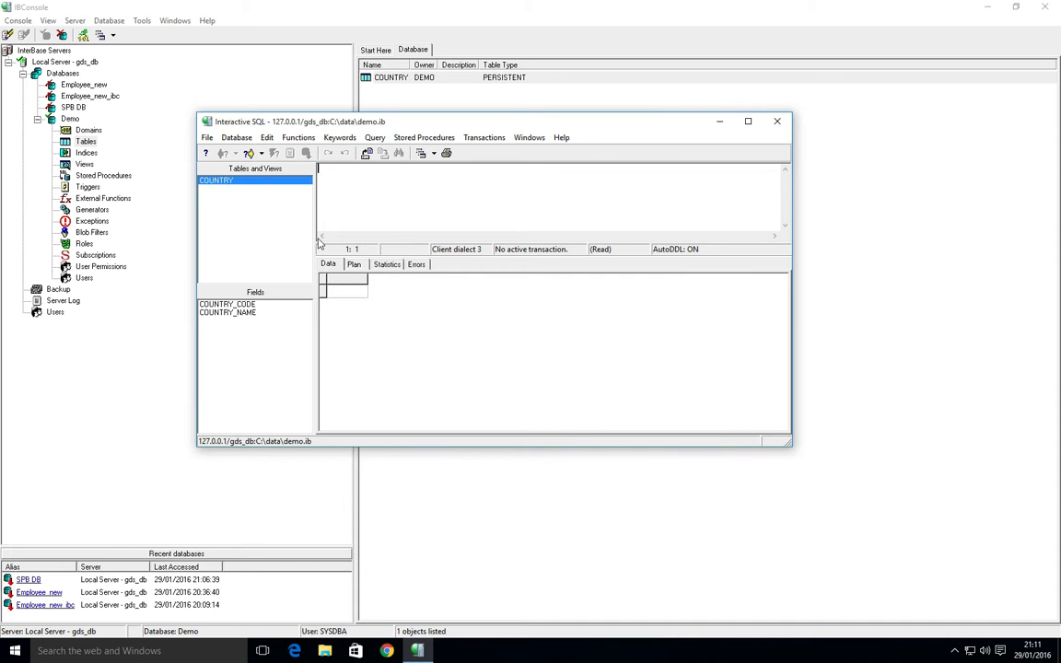
type("CREATE ")
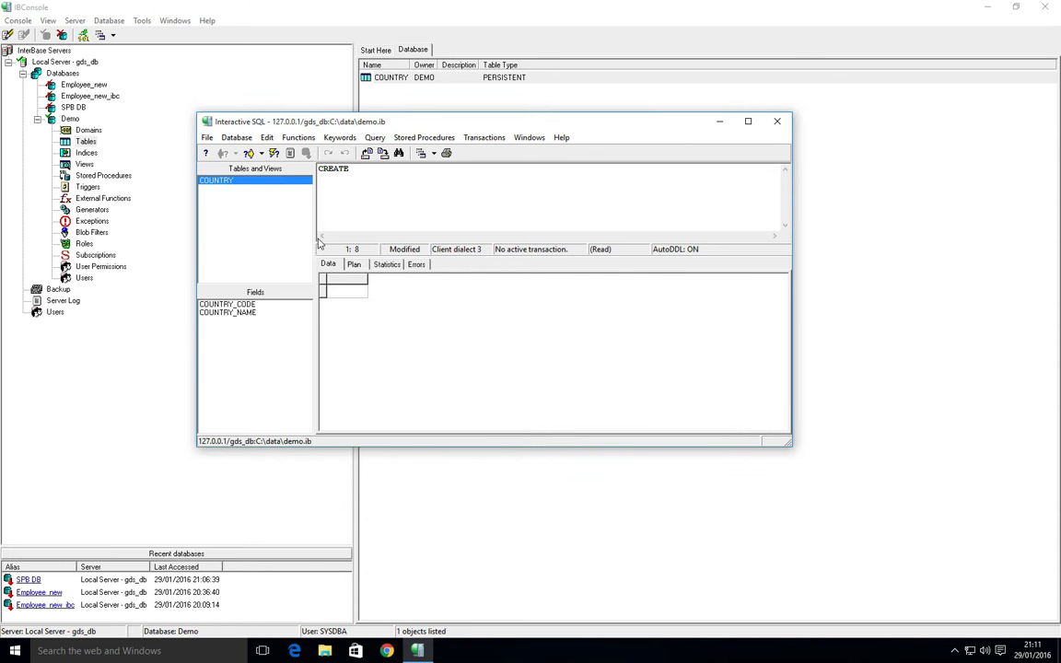
type("USER FOO SET PASSWORD 'FOO")
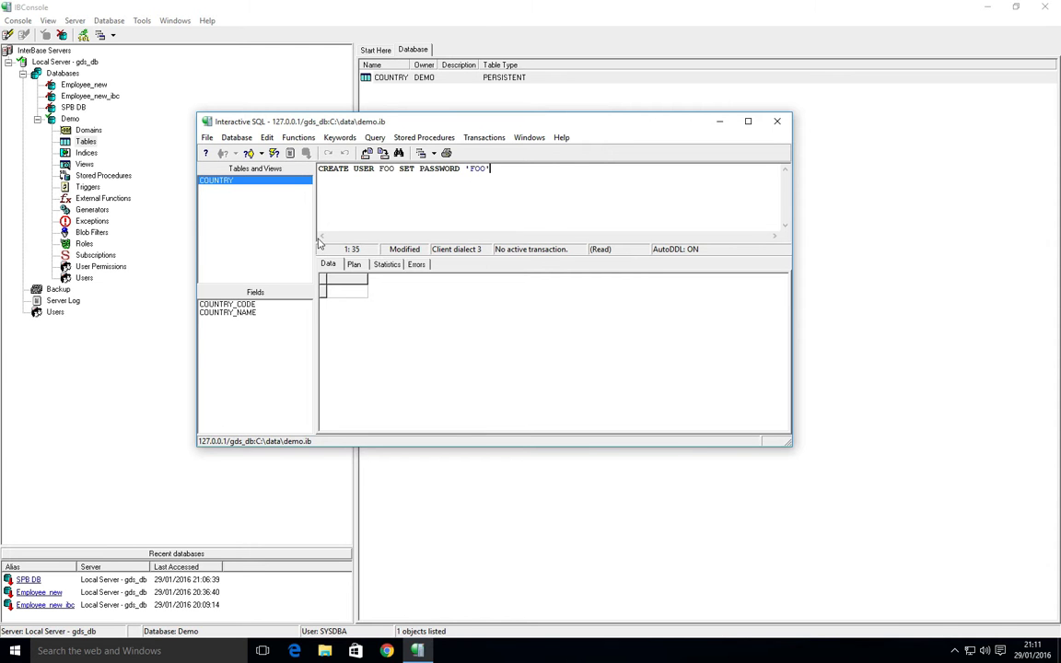
left_click(273, 153)
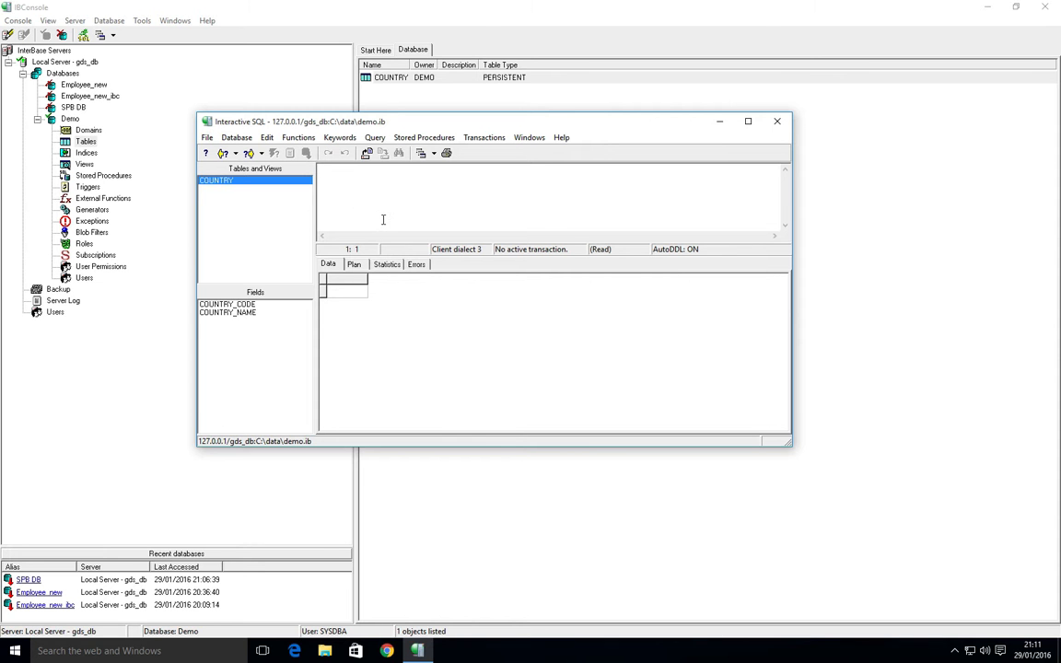
Execute CREATE ROLE GENERAL, then GRANT GENERAL TO FOO, each with Ctrl+E.
type("CREATE ")
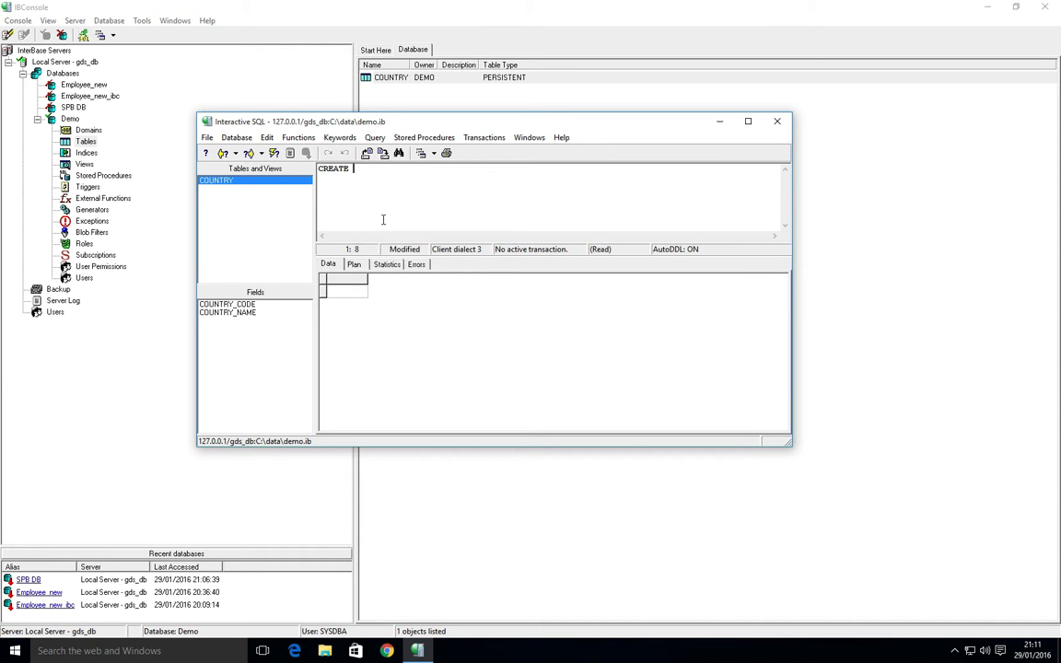
type("ROLE GENERAL")
key("ctrl+e")
type("GRANT GENERAL TO FO")
key("ctrl+e")
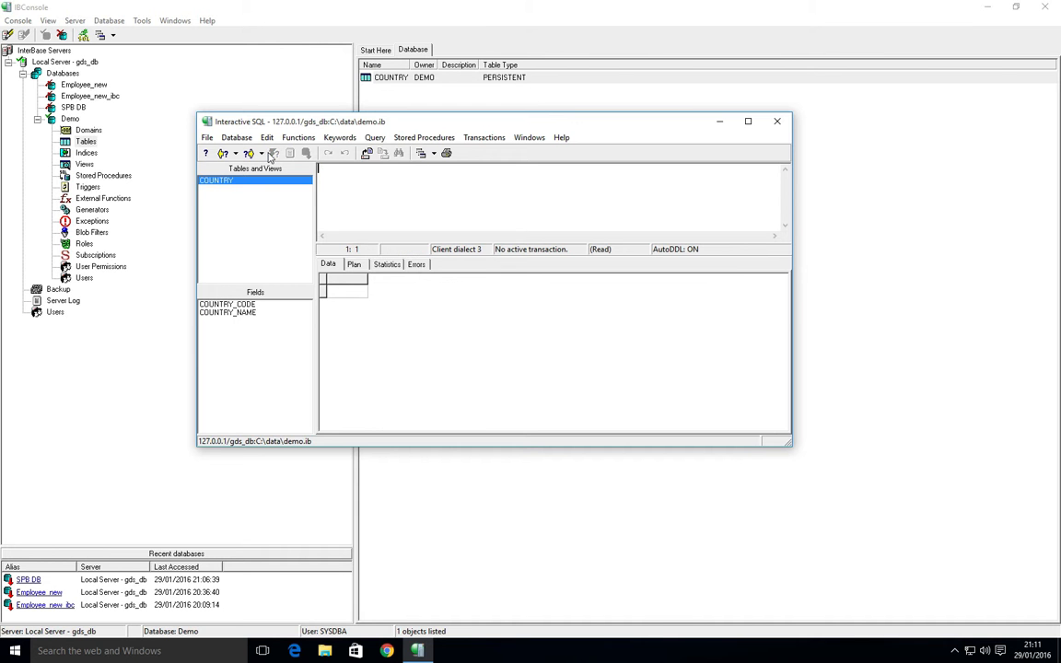
Close the SQL and COUNTRY windows and disconnect from the Demo database.
double_click(207, 122)
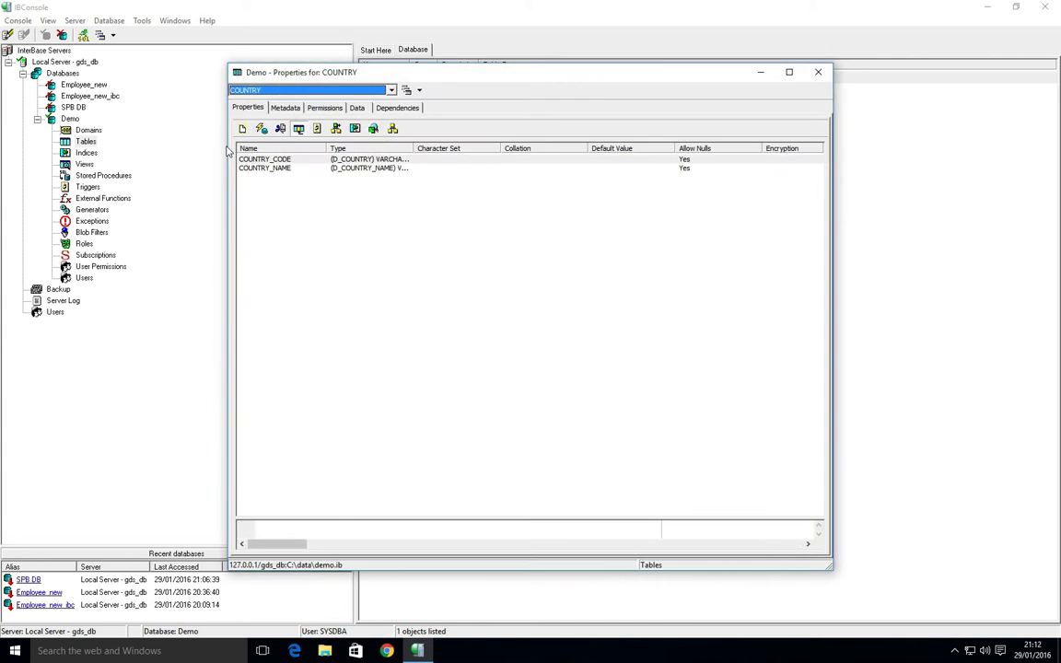
double_click(237, 72)
left_click(70, 119)
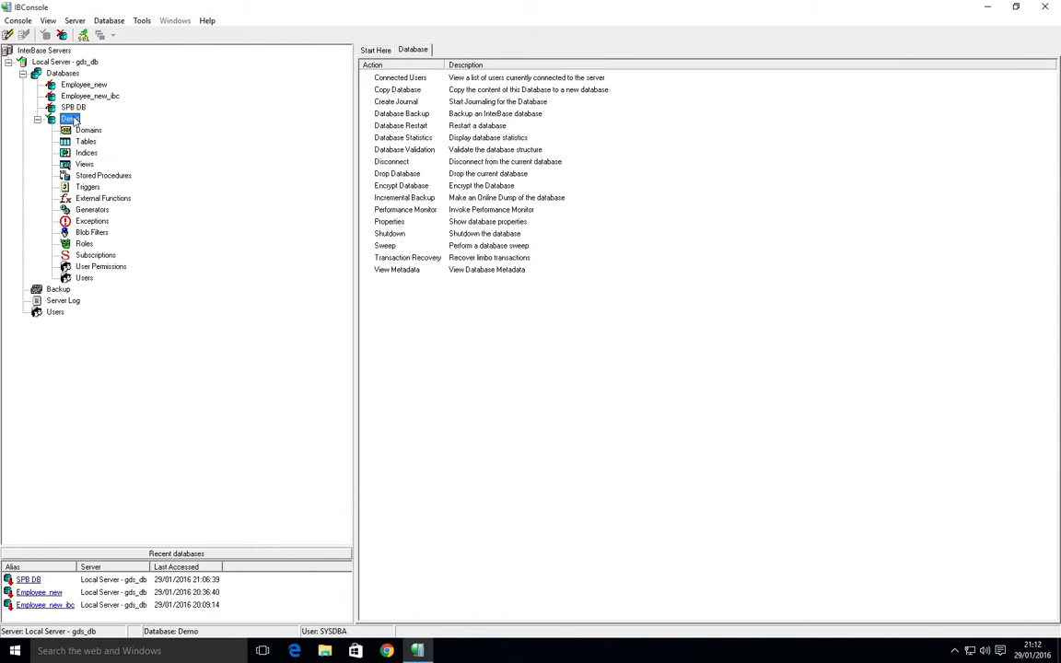
right_click(74, 120)
left_click(103, 124)
key("Return")
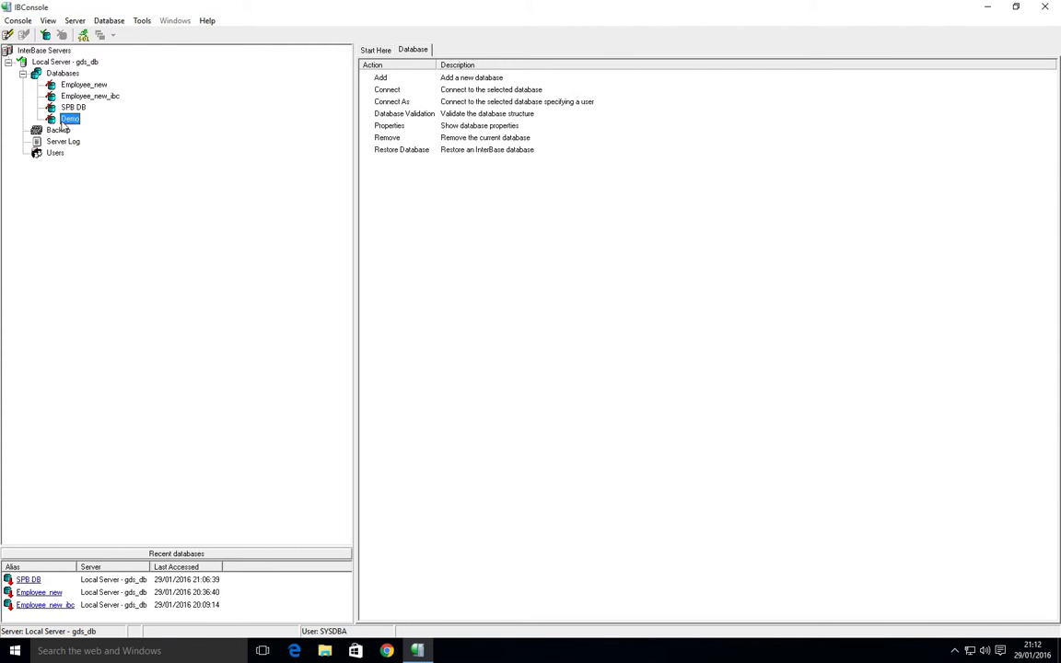
Reconnect to Demo as user FOO with its password and role GENERAL.
double_click(69, 121)
type("FOO")
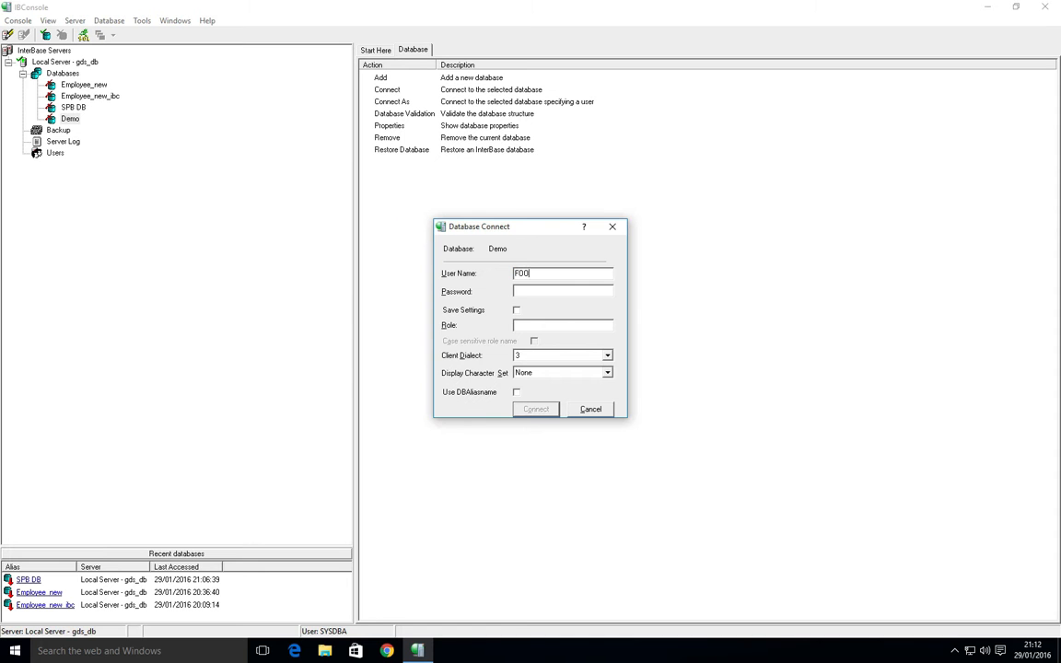
type("foo")
key("Tab")
key("Tab")
type("GENER")
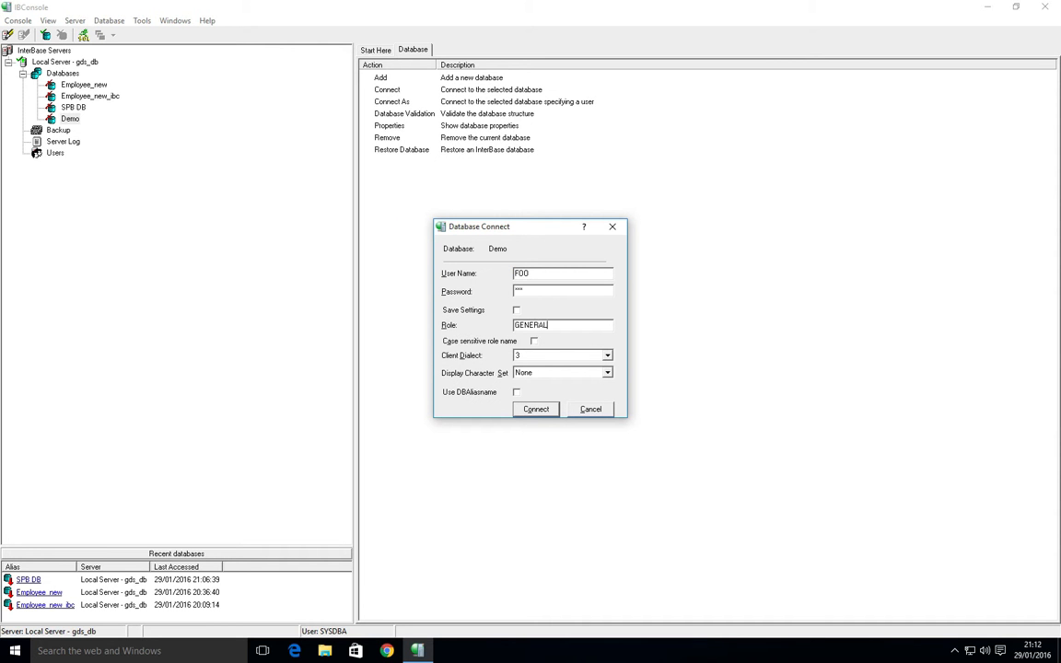
left_click(536, 409)
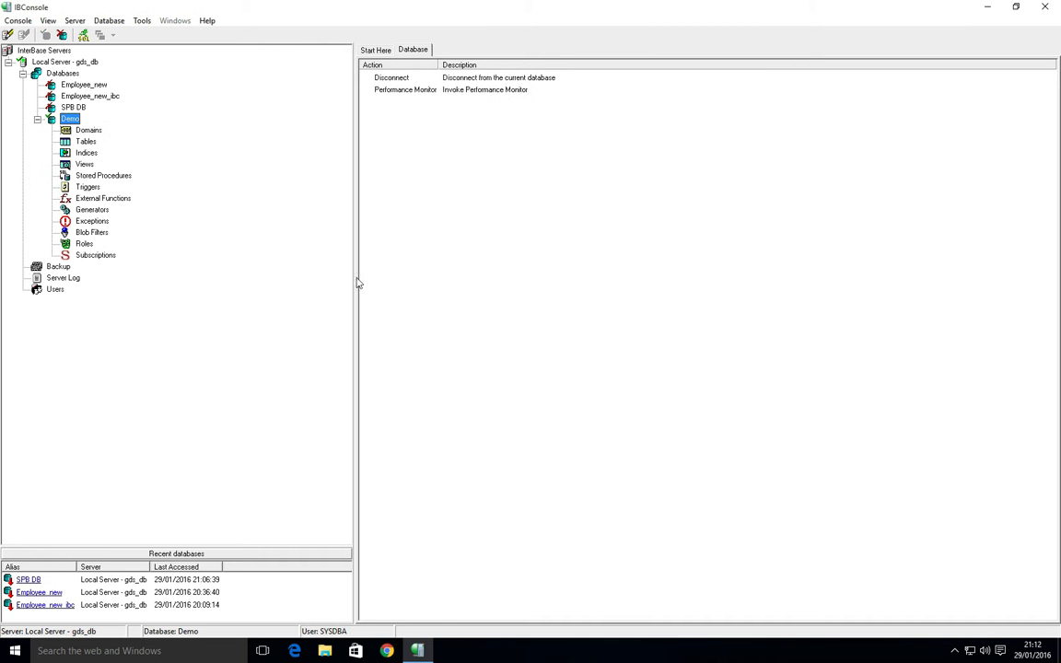
Run SELECT * FROM COUNTRY as FOO in a new Interactive SQL window.
left_click(87, 142)
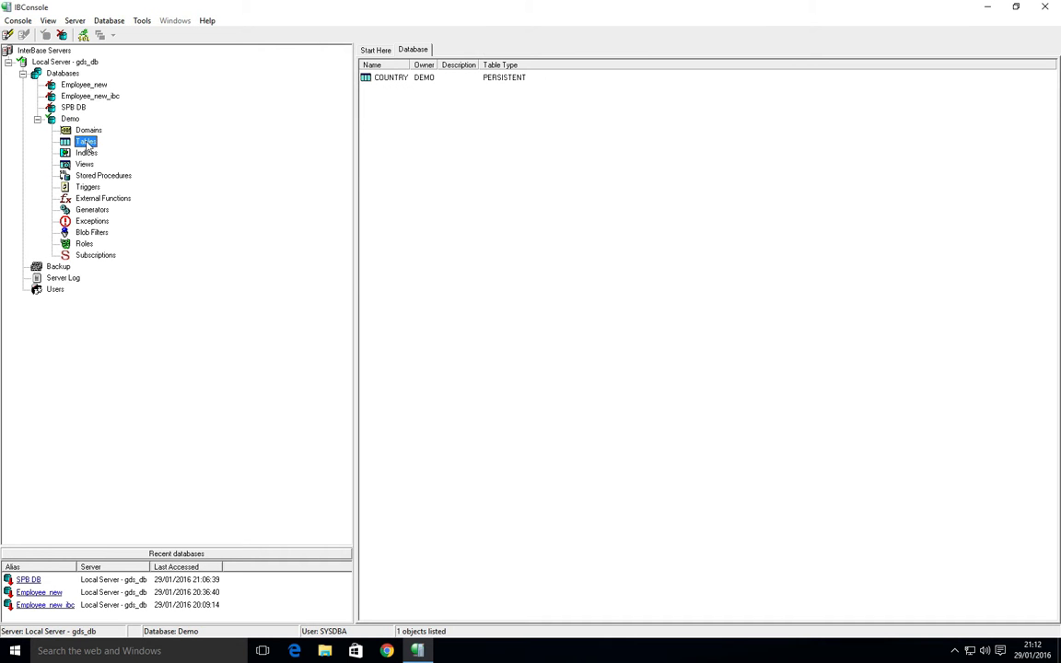
left_click(82, 35)
type("Sele")
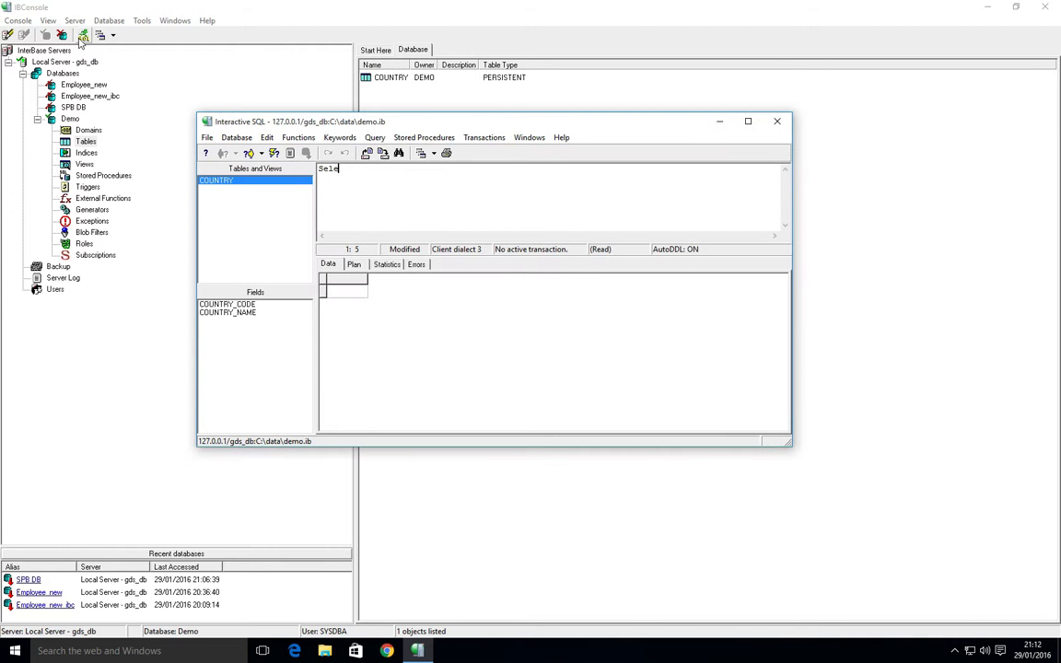
type("ect")
key("BackSpace")
key("BackSpace")
key("BackSpace")
key("BackSpace")
key("BackSpace")
key("BackSpace")
key("BackSpace")
type("ELECT * FROM COUNTRY")
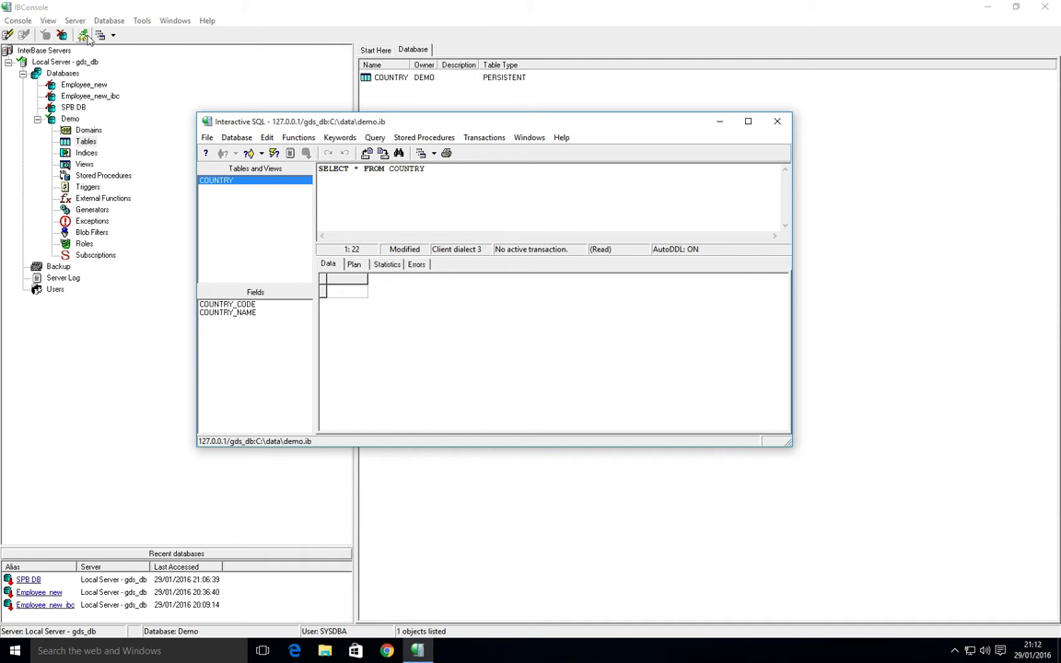
left_click(248, 152)
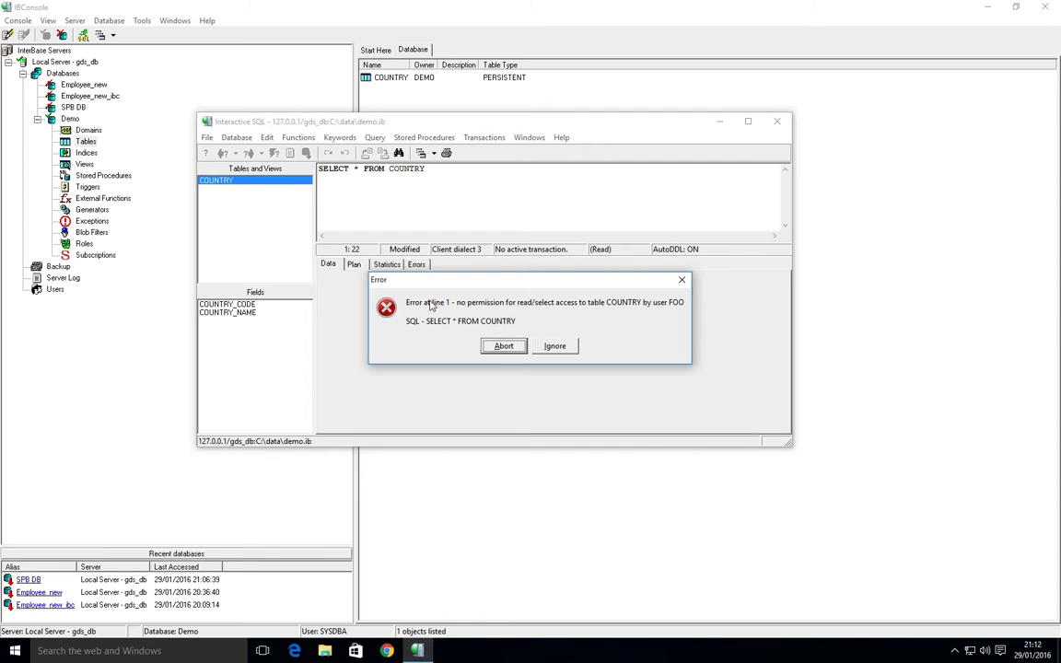
Abort the no-permission error and close the SQL window without committing.
left_click(503, 346)
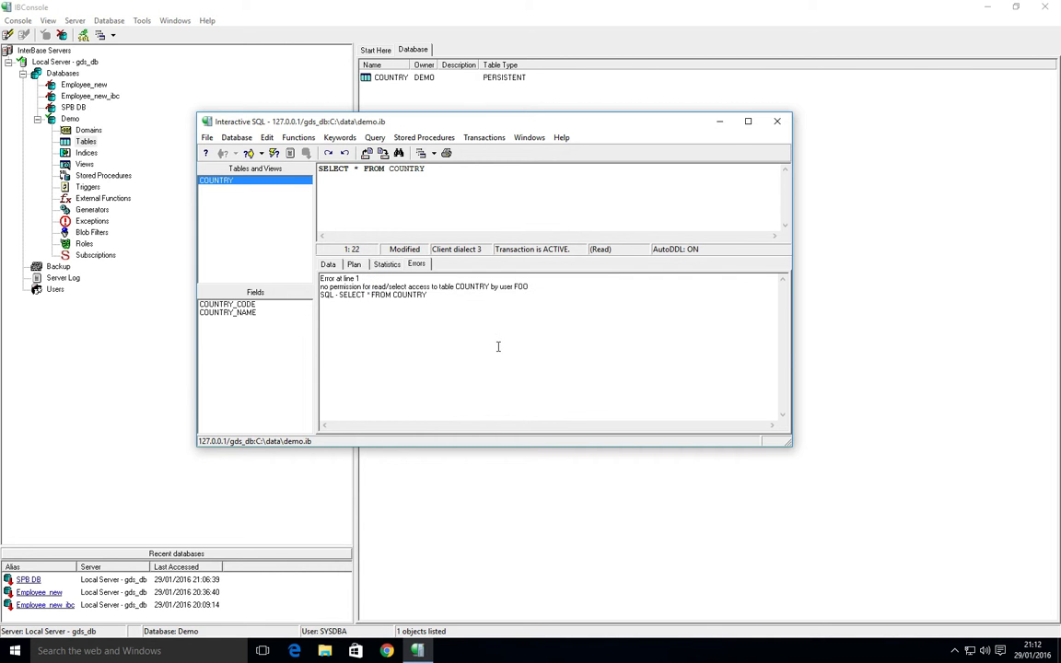
double_click(207, 122)
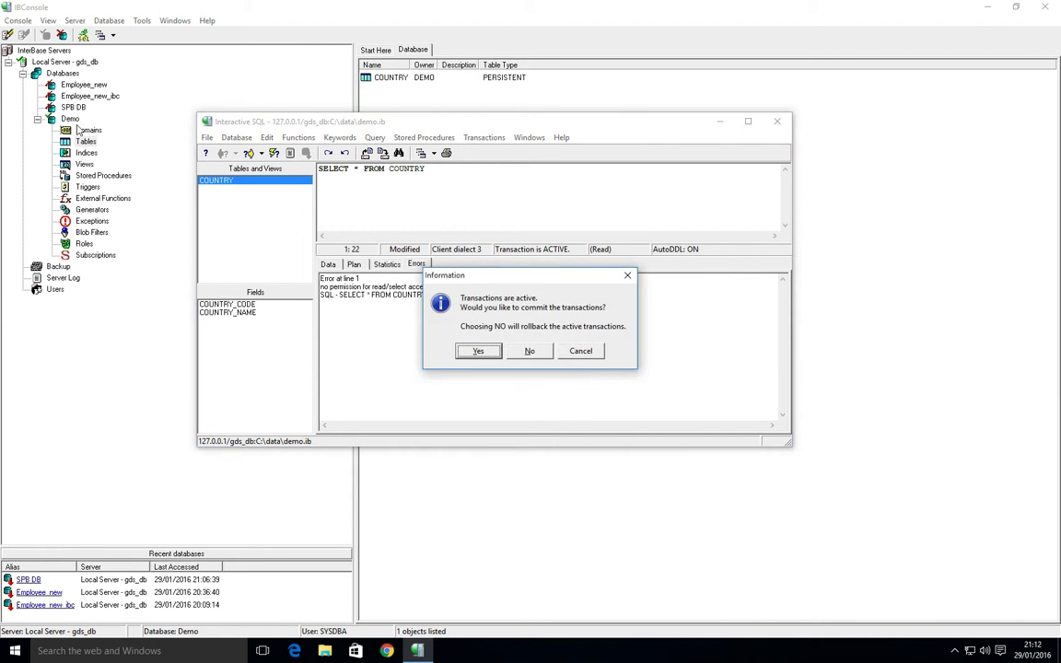
left_click(530, 351)
left_click(72, 121)
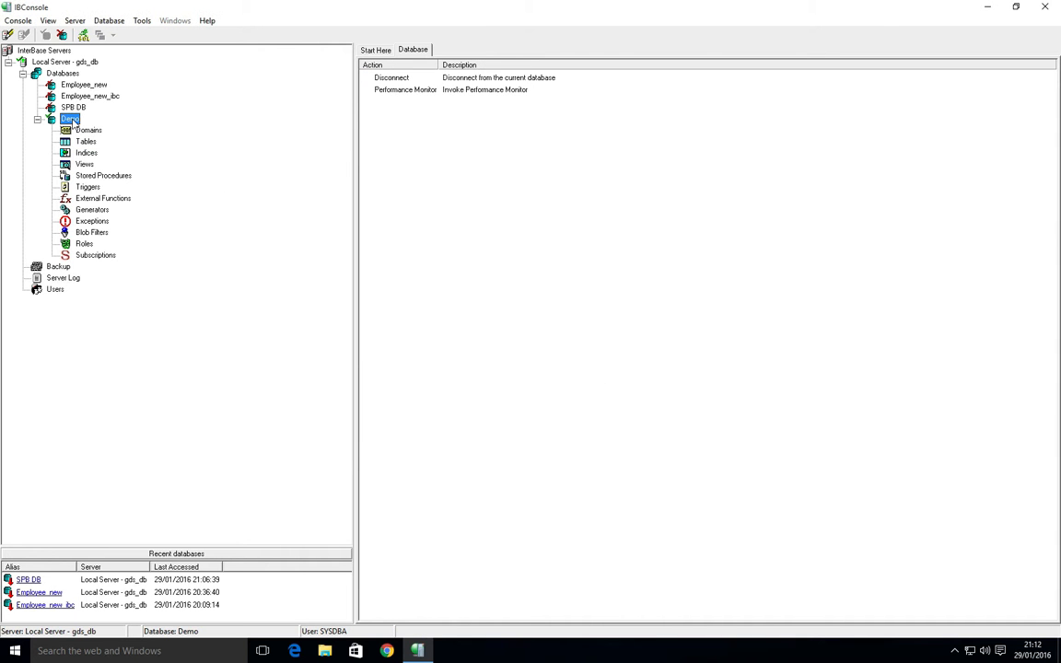
Disconnect Demo and reconnect as owner DEMO with its password.
right_click(73, 123)
left_click(101, 126)
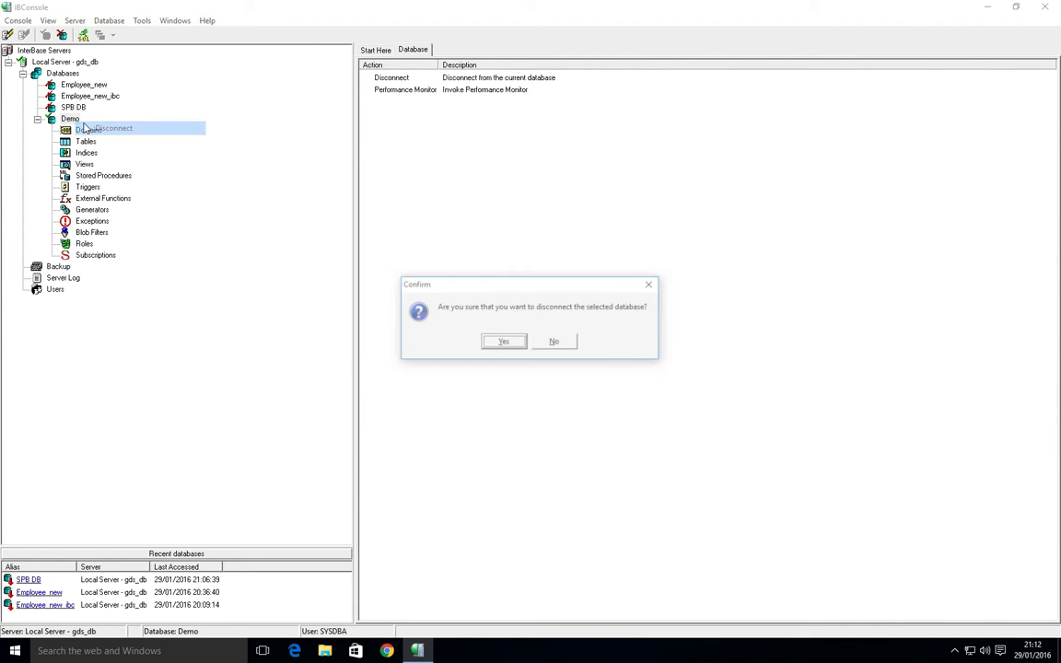
key("Return")
double_click(72, 119)
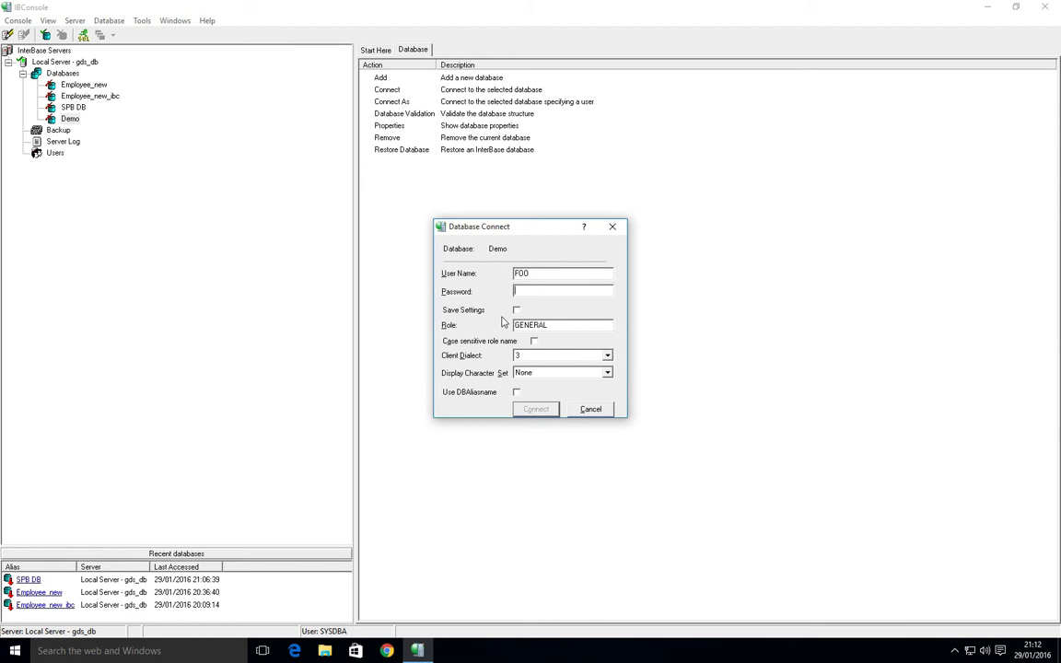
type("DEMO")
key("Tab")
type("demo")
key("Return")
Run GRANT SELECT ON COUNTRY TO GENERAL in Interactive SQL and close the window.
left_click(83, 35)
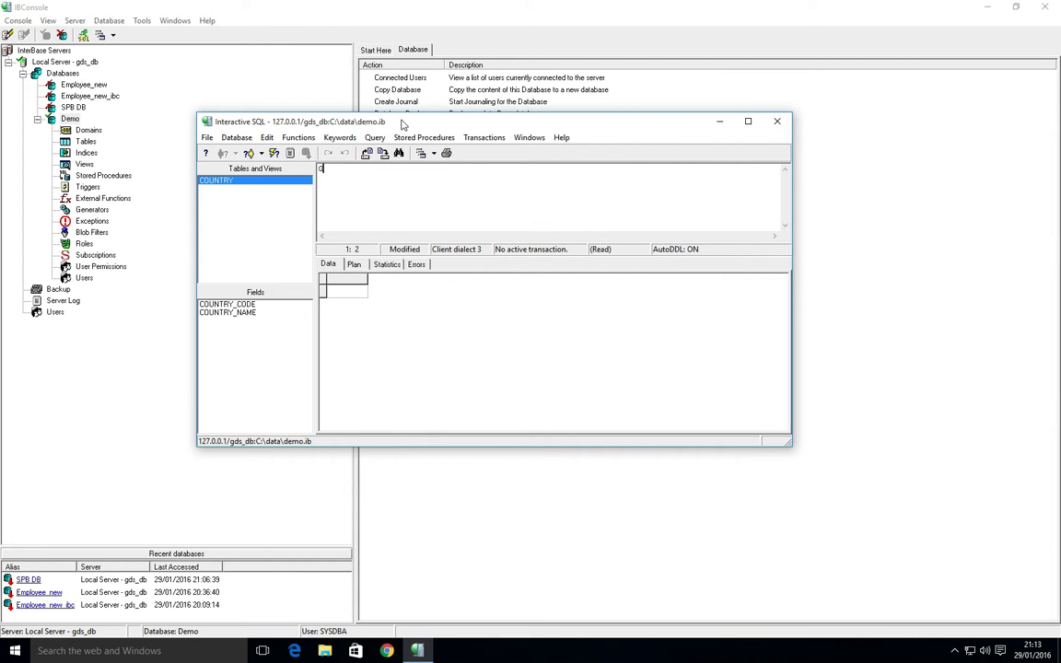
type("GRANT SELECT ")
type("TO G")
key("BackSpace")
key("BackSpace")
key("BackSpace")
key("BackSpace")
type("ON G")
key("BackSpace")
type("COUNTRY TO GENERAL")
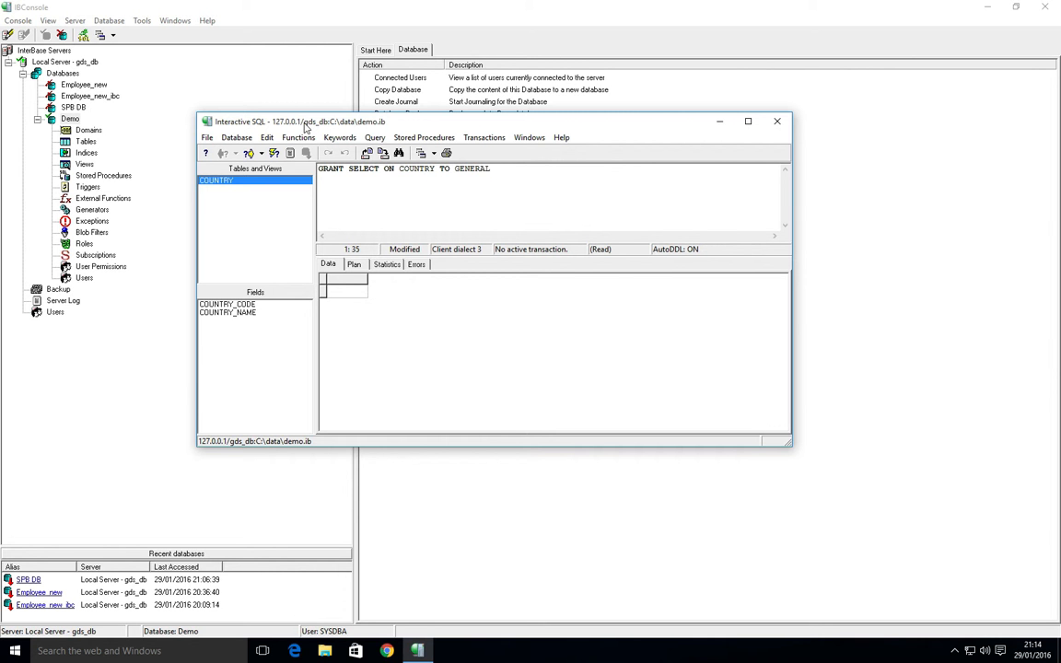
left_click(249, 150)
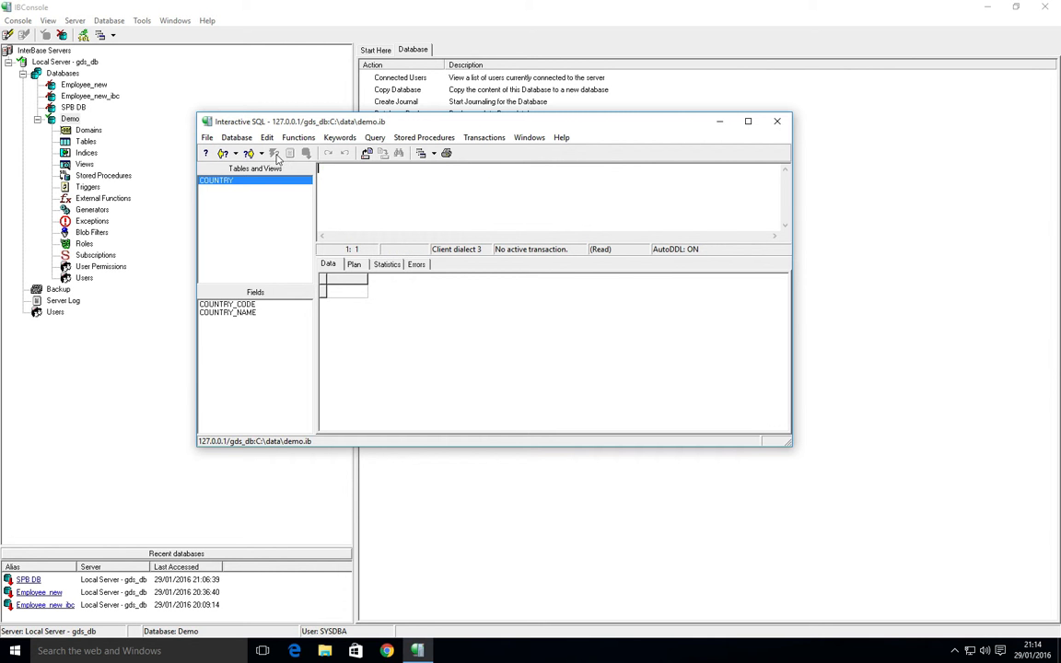
left_click(207, 122)
left_click(221, 216)
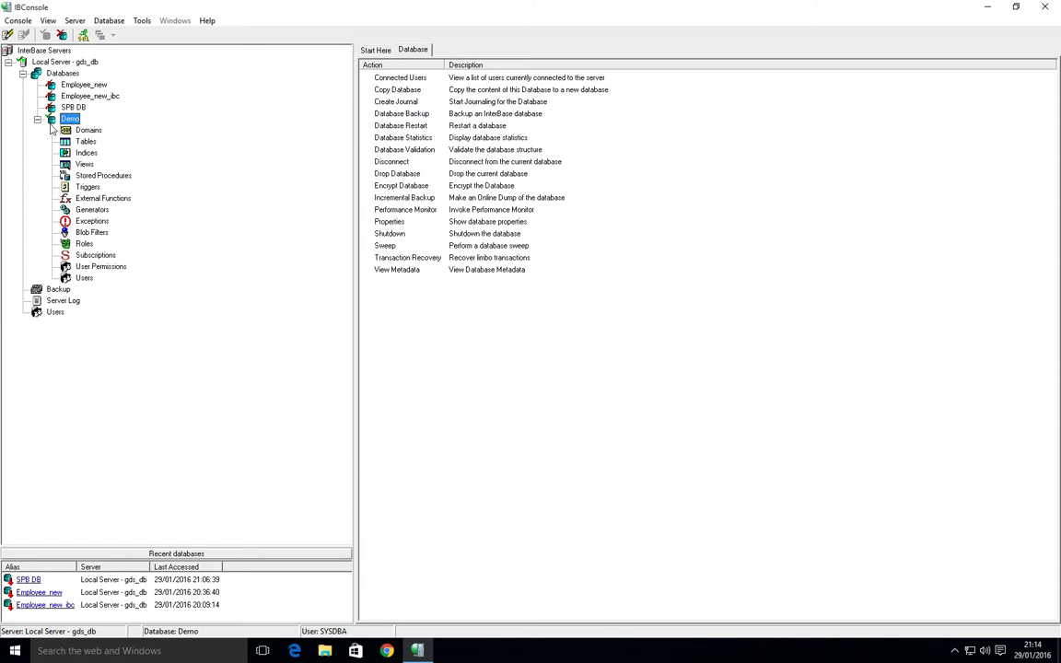
Disconnect the Demo database and reconnect to it as user FOO with that user's password.
right_click(66, 122)
left_click(68, 129)
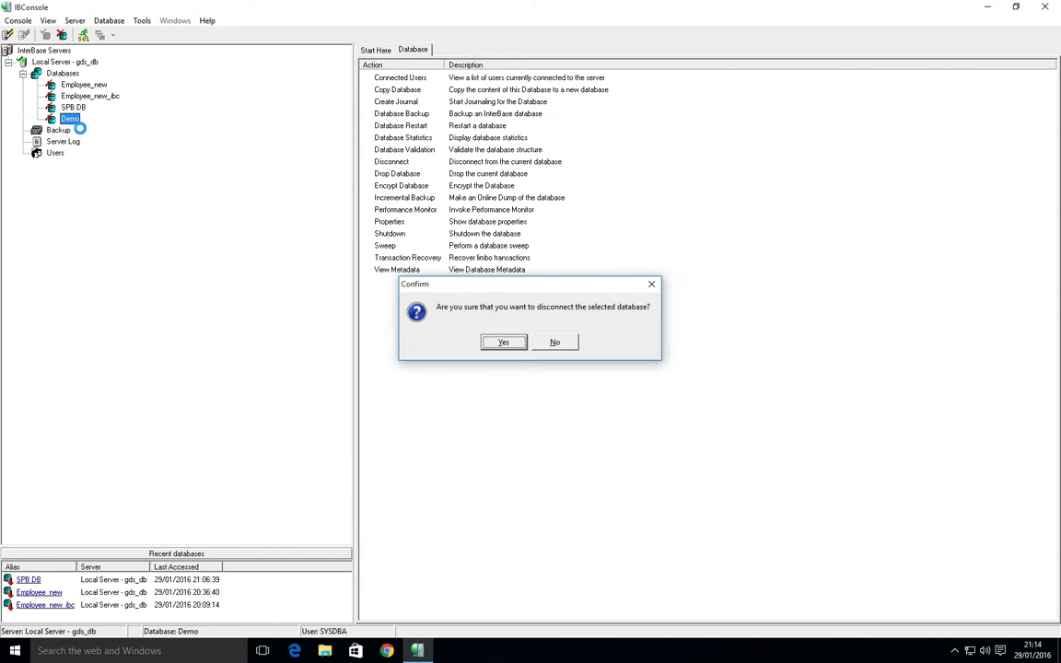
key("Return")
right_click(70, 123)
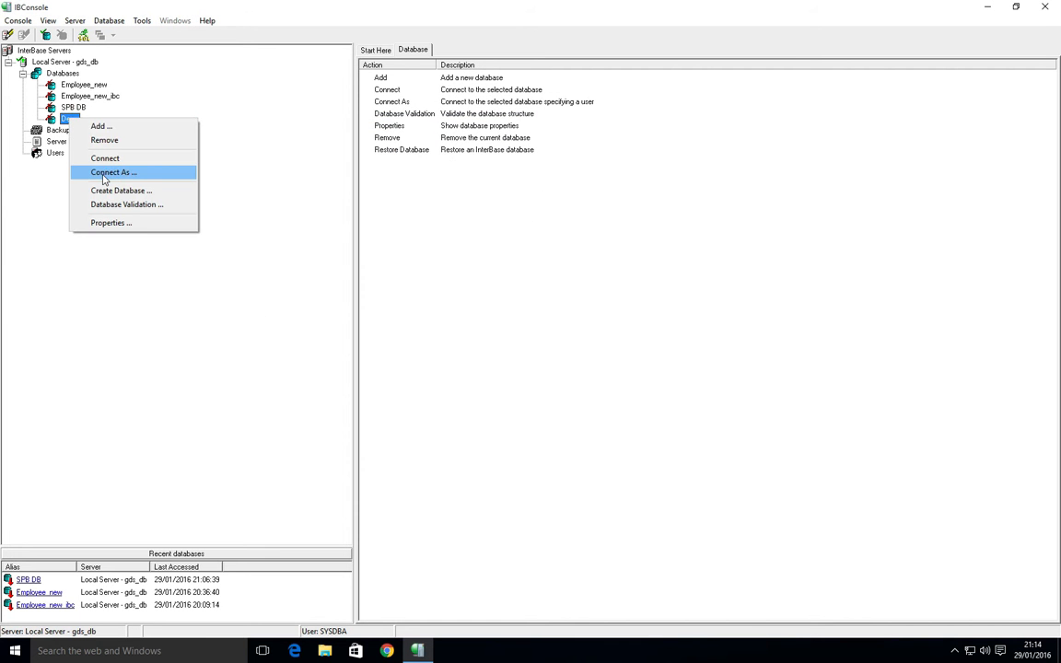
left_click(103, 156)
type("FOO")
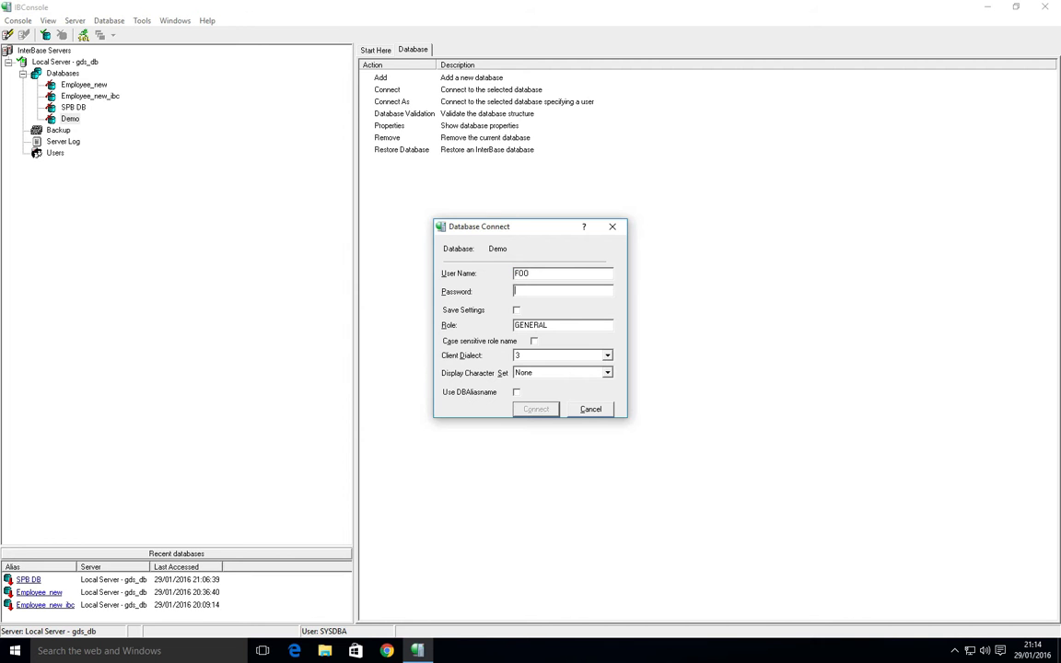
key("Tab")
type("f")
left_click(541, 411)
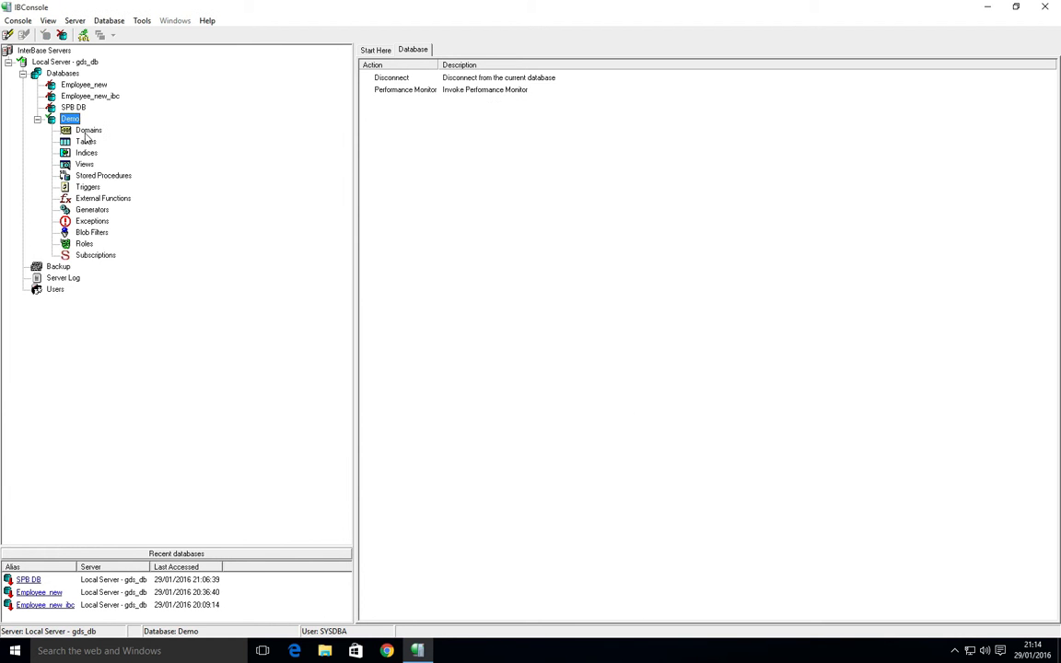
Run SELECT * FROM COUNTRY in Interactive SQL, then close the window, committing the transaction.
left_click(84, 39)
type("SEKE")
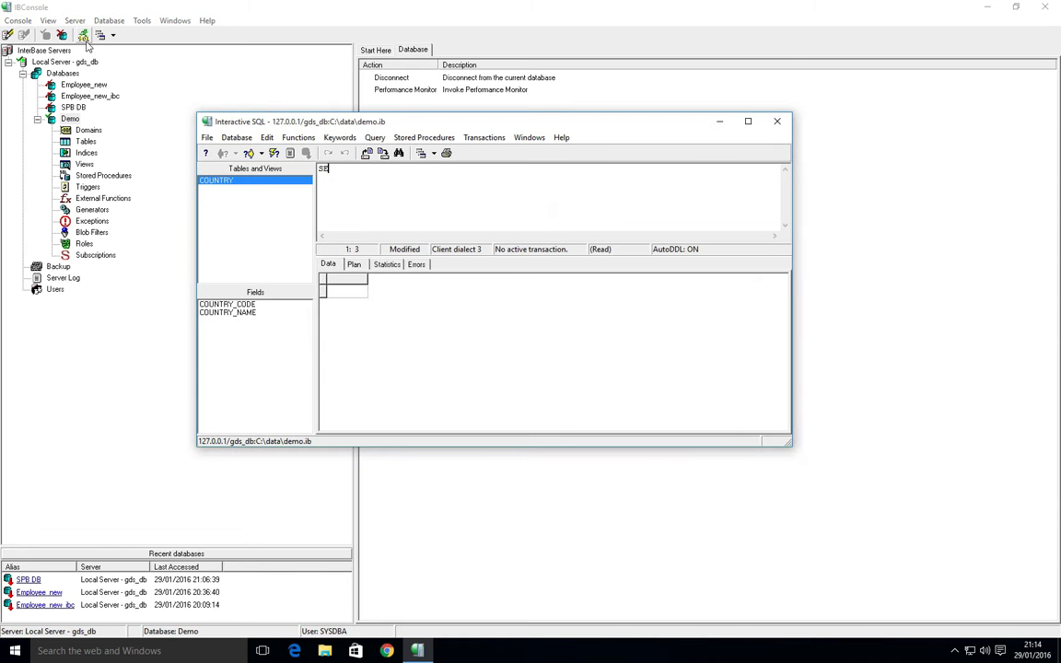
key("BackSpace")
key("BackSpace")
type("LECT * FROM COUNTRY")
left_click(247, 150)
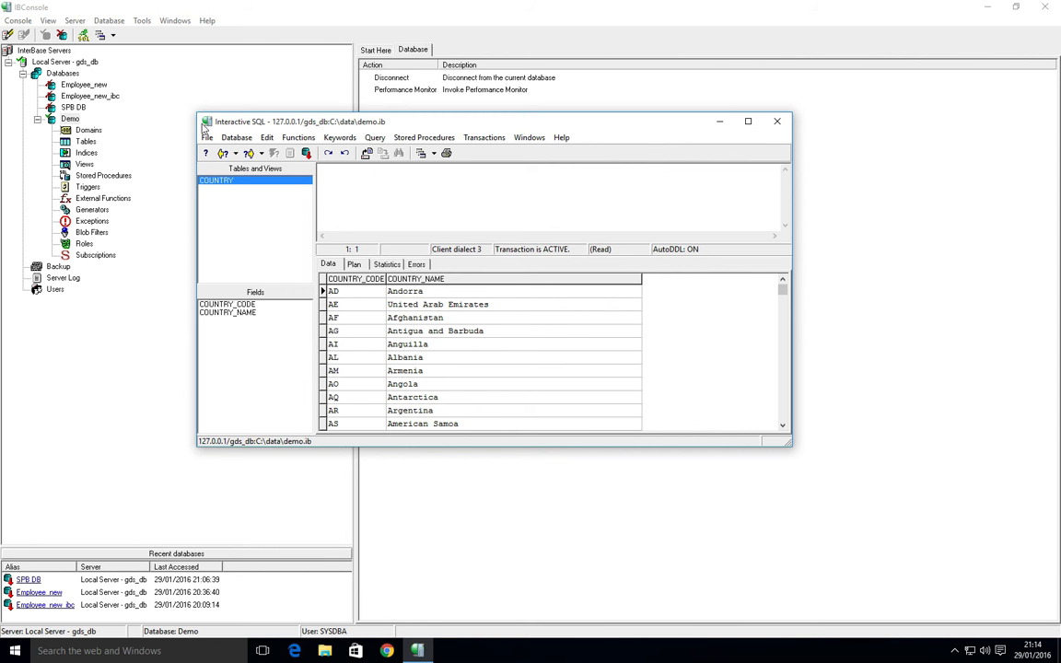
double_click(208, 126)
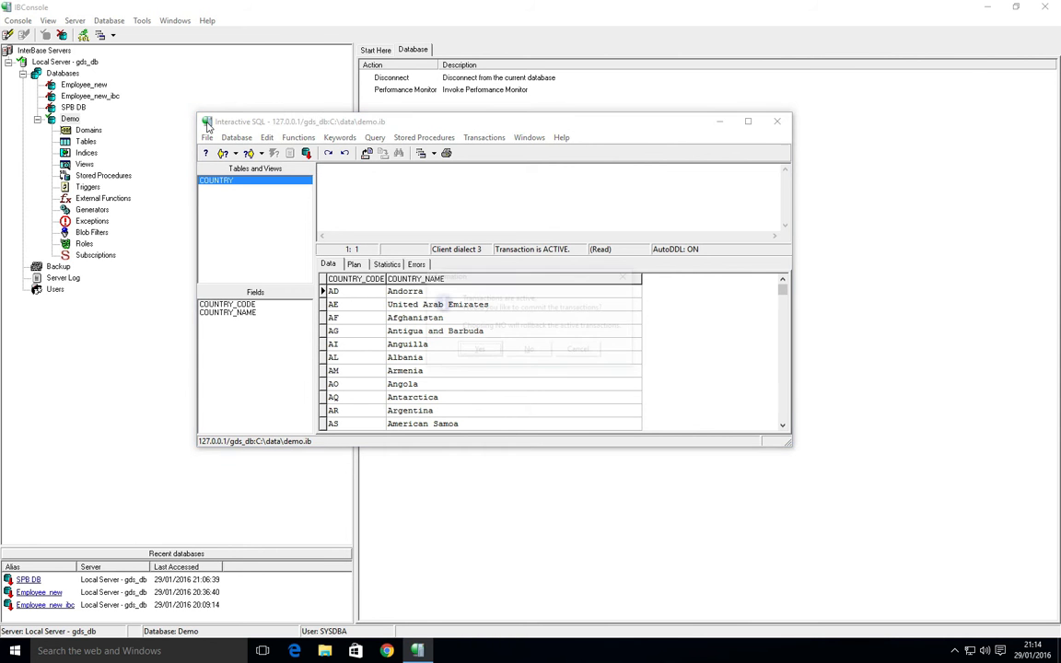
left_click(475, 353)
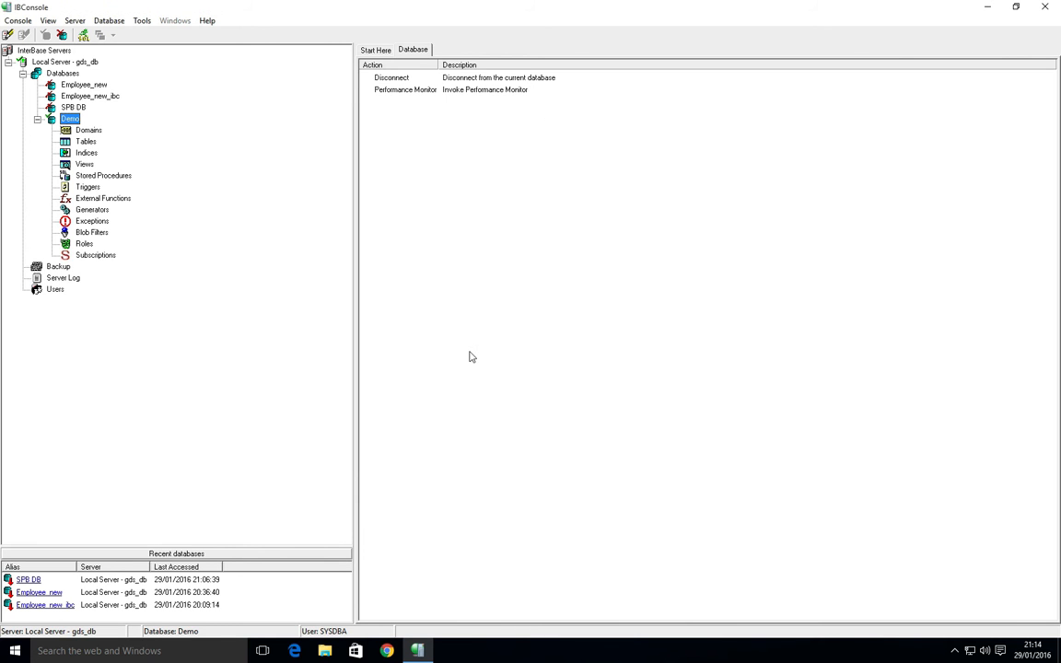